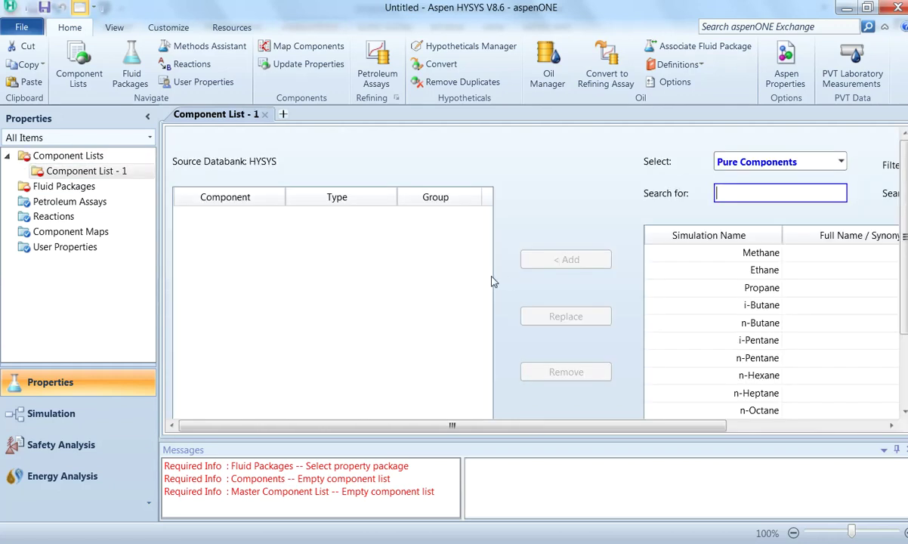
Search the pure components for hydrogen and add Hydrogen to the component list
type("ydrogen")
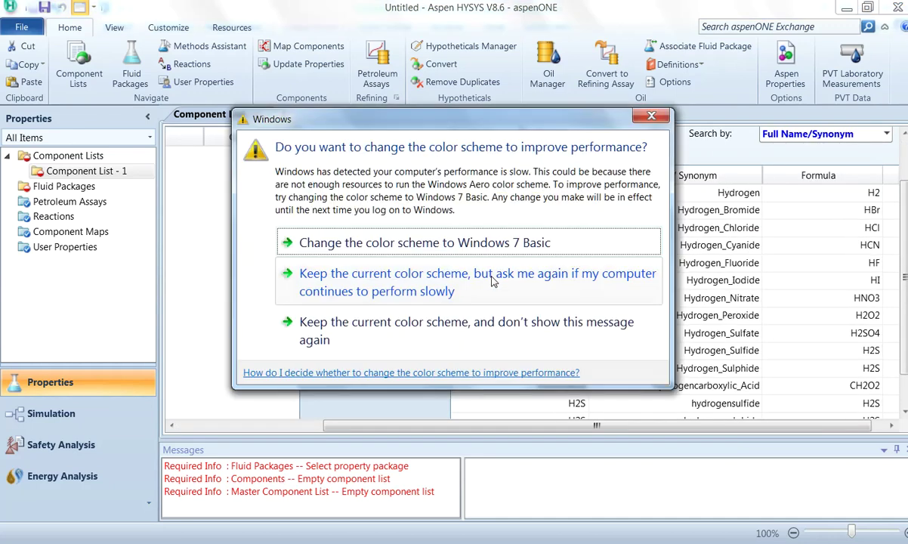
left_click(651, 118)
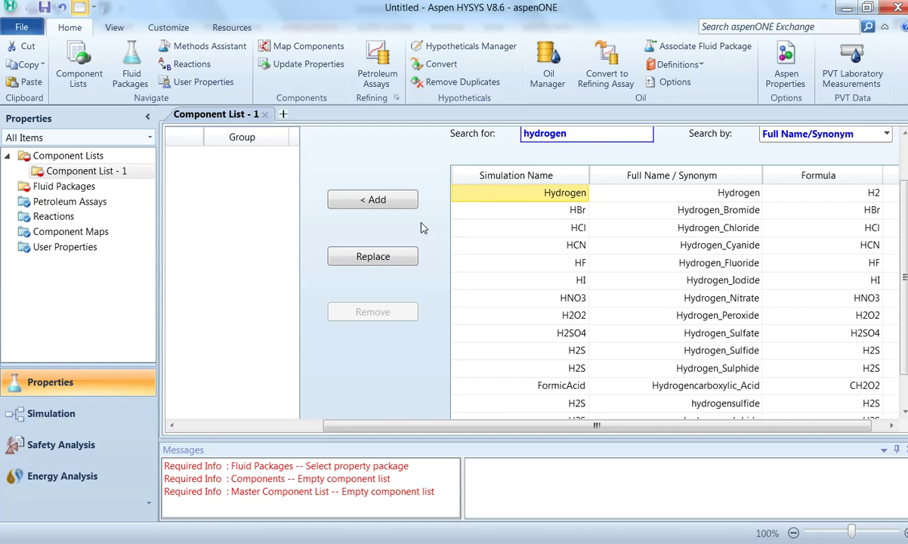
left_click(375, 200)
left_click_drag(590, 428, 424, 427)
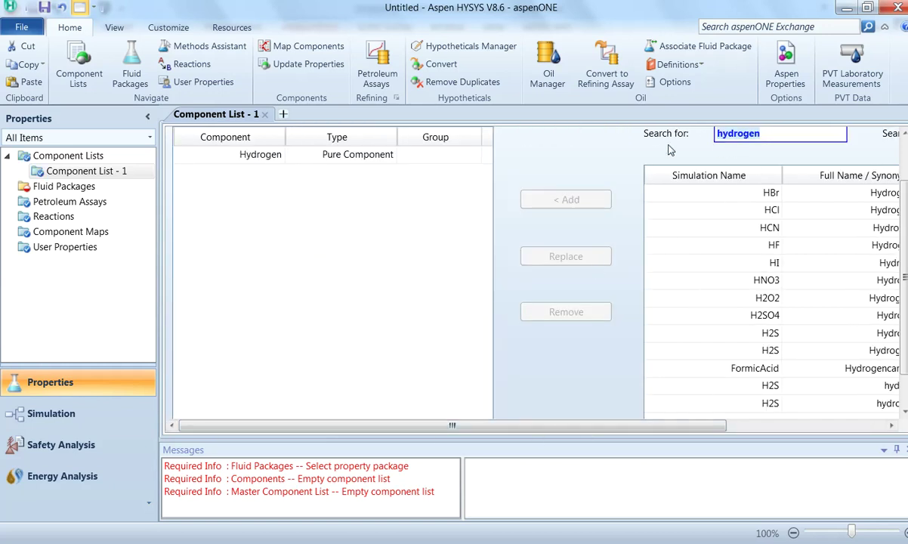
Search the pure components for nitrogen and add Nitrogen to the component list
type("nitro")
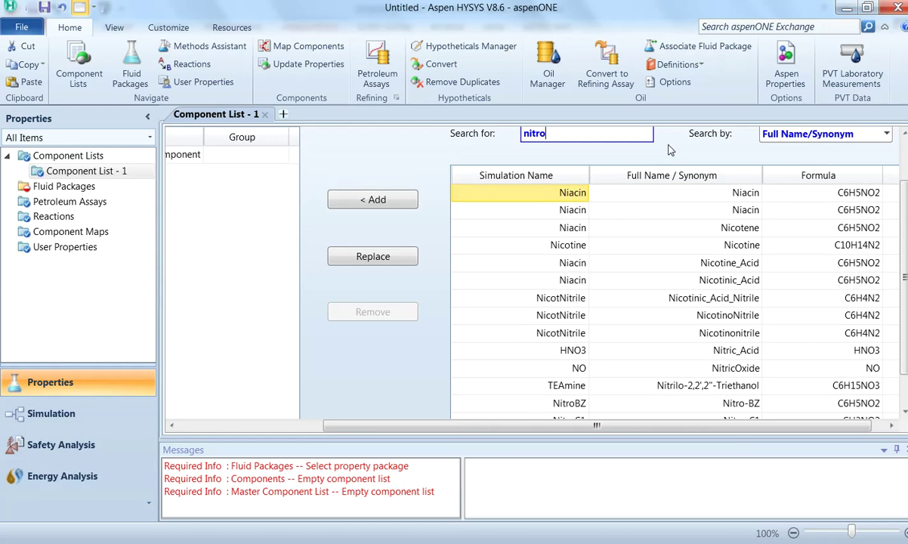
type("gen")
left_click(381, 199)
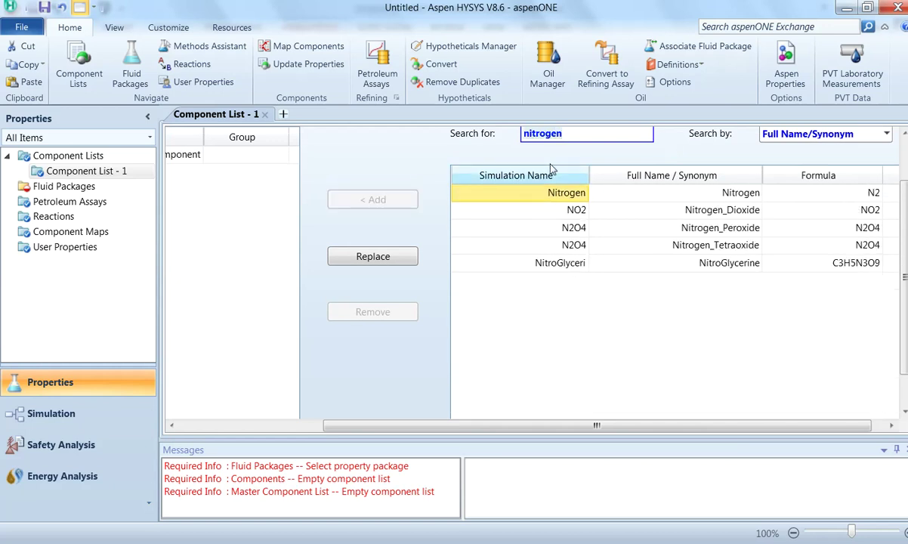
type("hy")
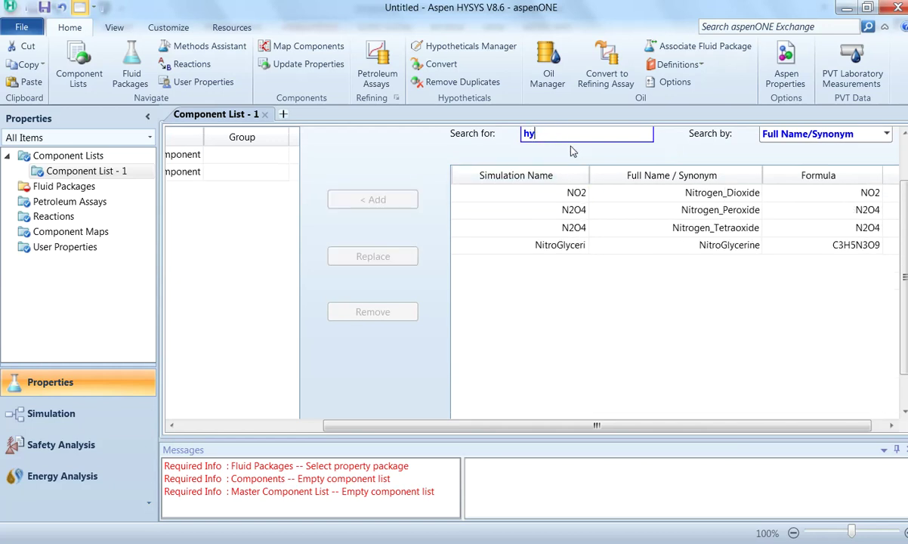
type("droeb")
key("BackSpace")
type("ge")
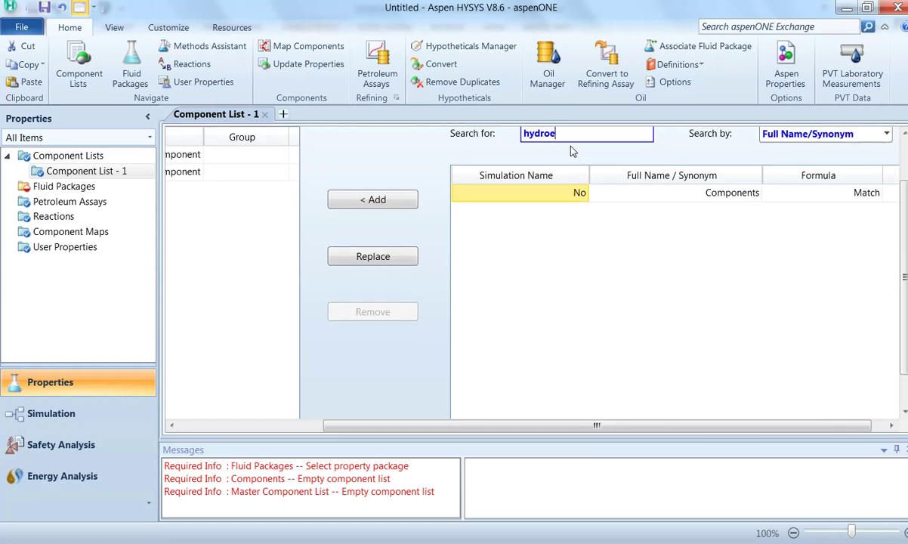
key("BackSpace")
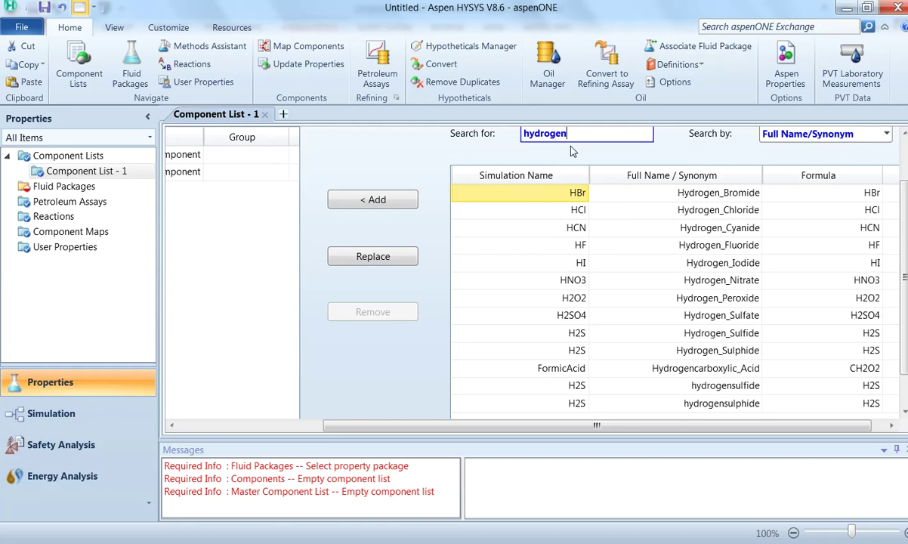
key("BackSpace")
key("BackSpace")
key("BackSpace")
key("BackSpace")
key("BackSpace")
key("BackSpace")
key("BackSpace")
Search the pure components for water and add H2O to the component list
type("water")
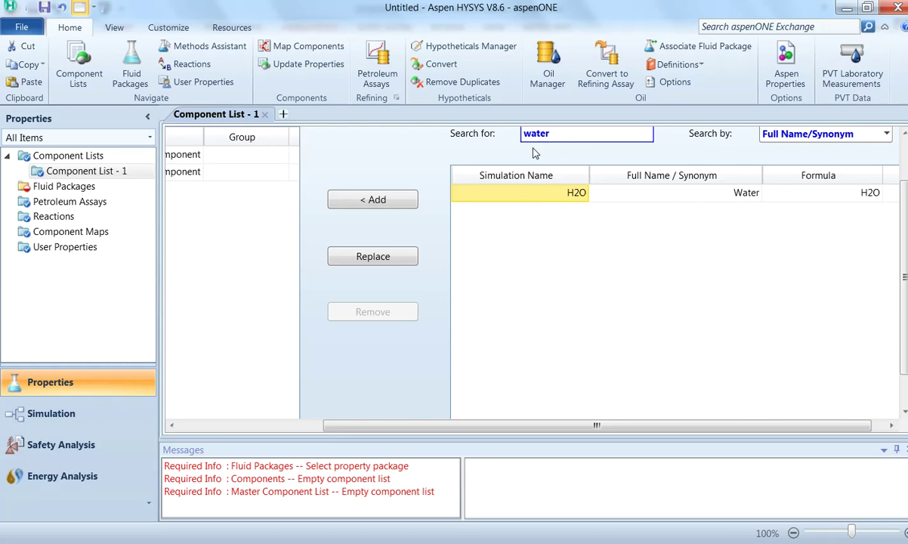
left_click(393, 205)
left_click_drag(487, 427, 273, 420)
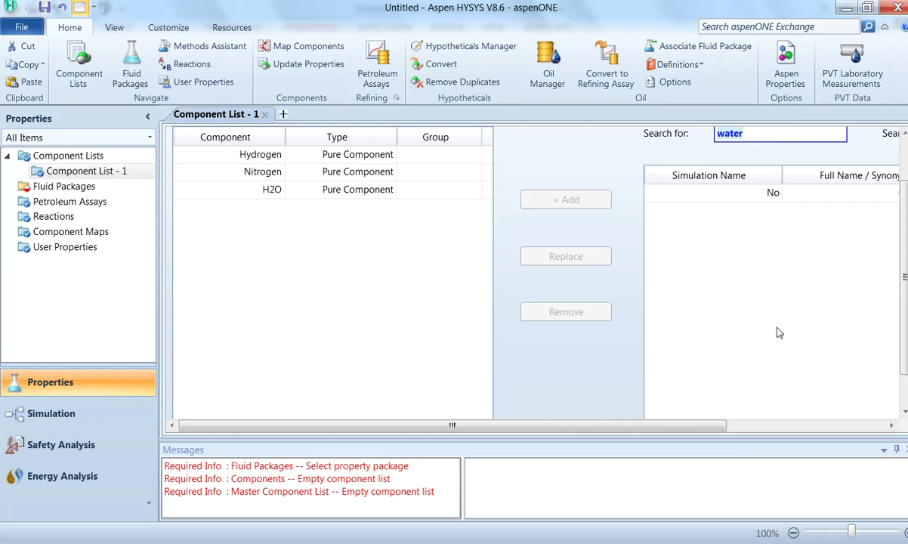
scroll(906, 280, "down", 2)
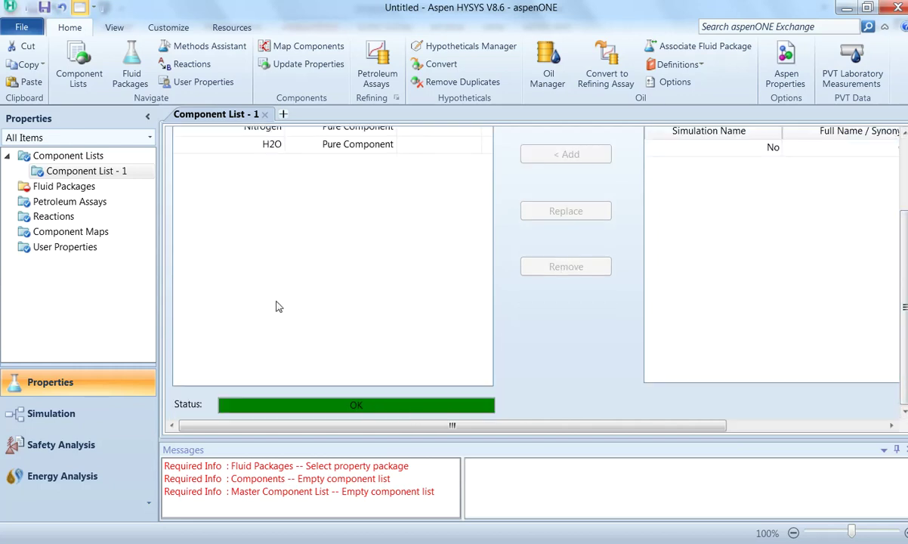
Add a fluid package for Component List - 1 using the Peng-Robinson property package
left_click(92, 188)
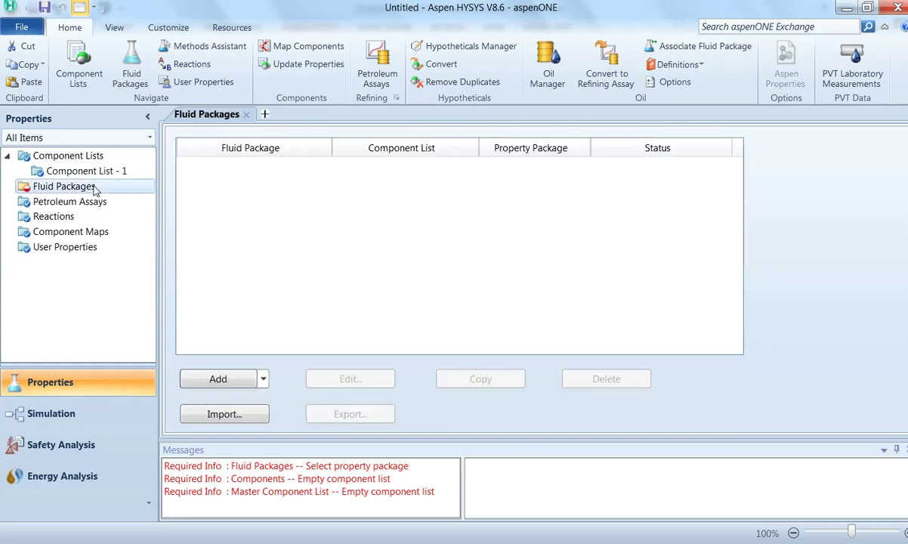
left_click(231, 378)
left_click_drag(330, 284, 330, 365)
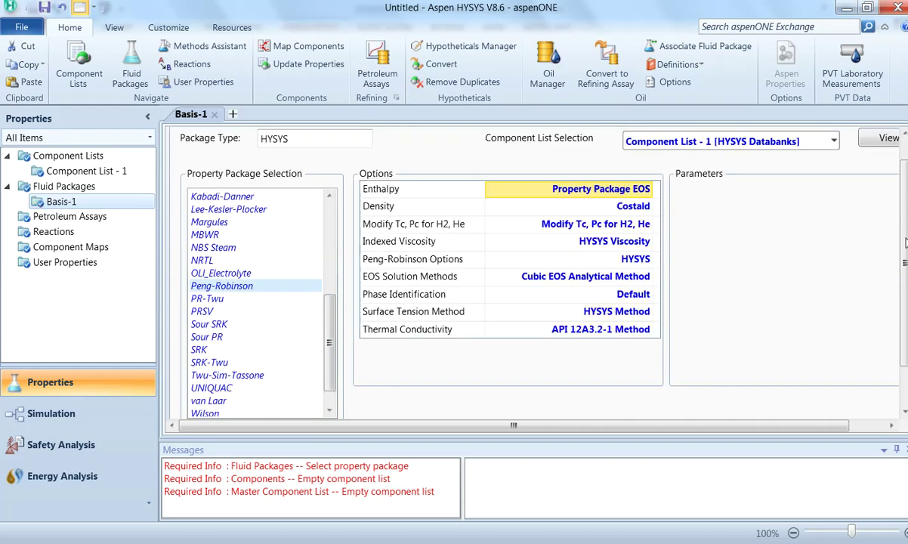
scroll(401, 363, "down", 2)
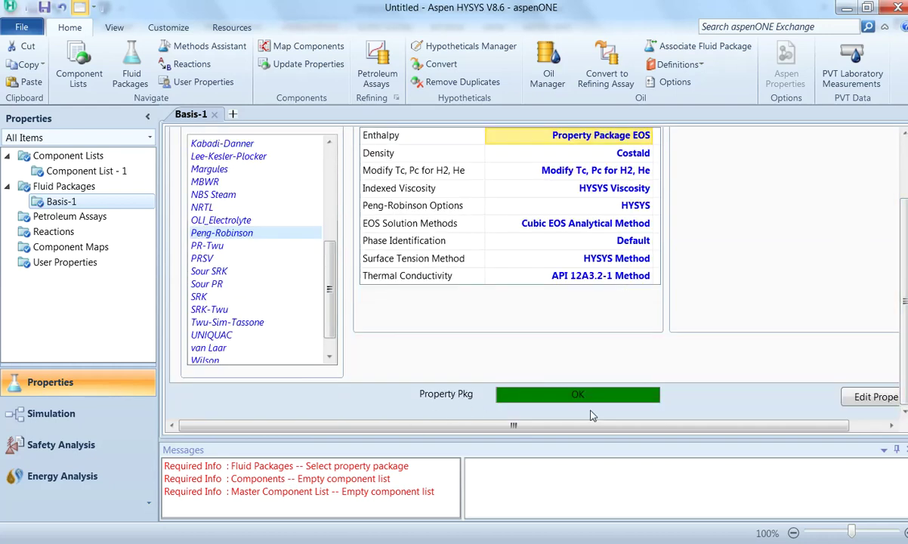
Place a material stream on the flowsheet in the simulation environment and name it Nitrogen Inlet
left_click(73, 413)
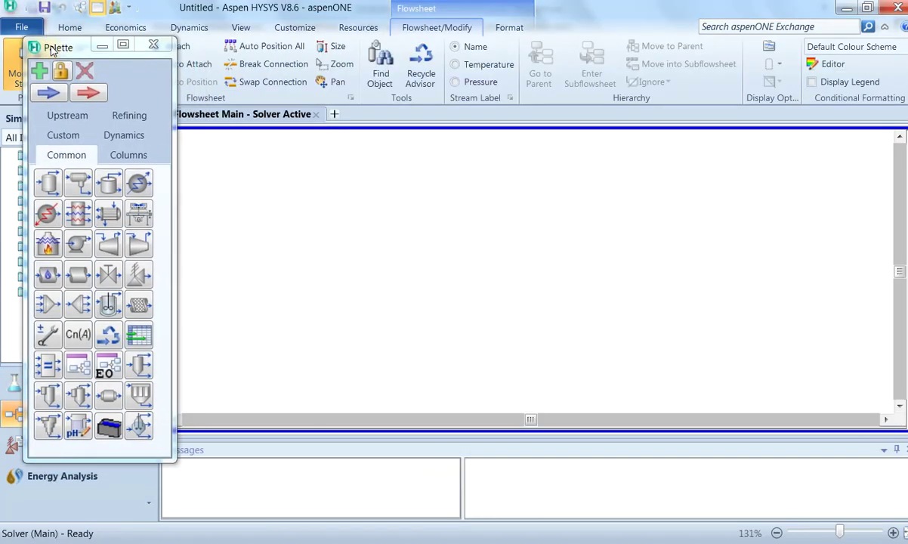
left_click(45, 90)
left_click(331, 228)
double_click(317, 215)
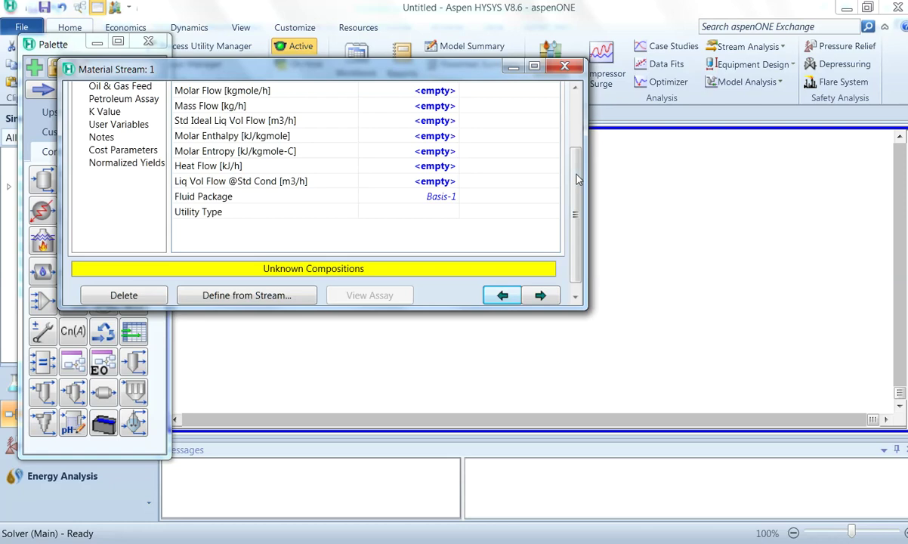
scroll(542, 167, "up", 3)
left_click(535, 67)
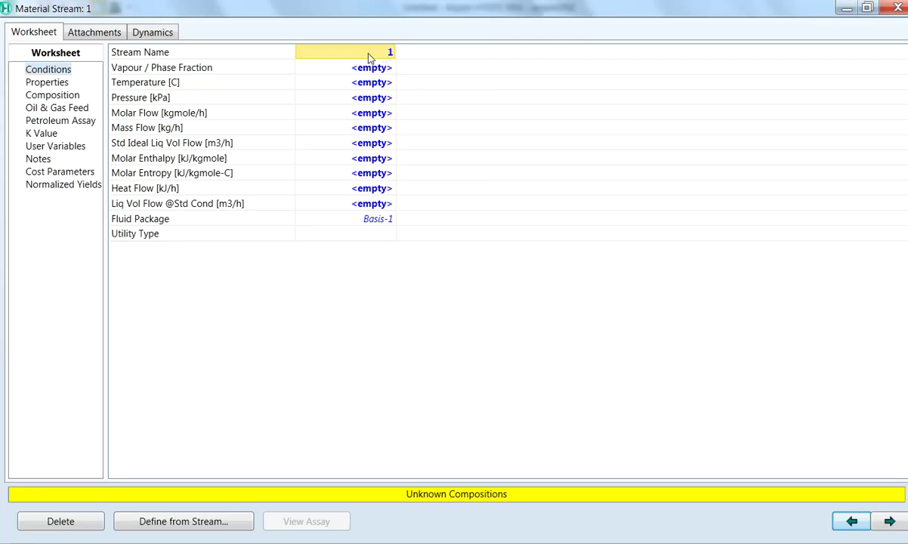
type("Nitrogen")
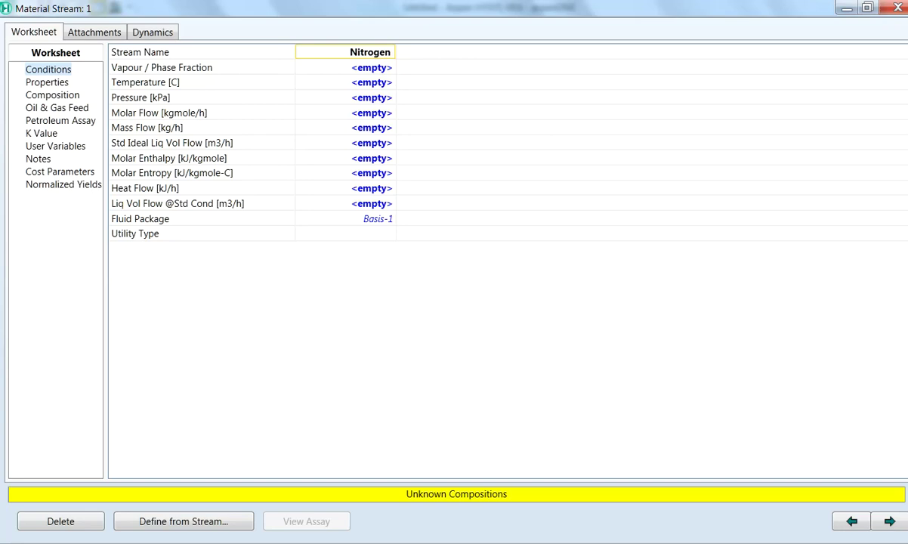
type(" Inlet")
Set the Nitrogen Inlet conditions to temperature 200 C, pressure 6610 kPa and mass flow 120 kg/h
left_click(341, 81)
type("200")
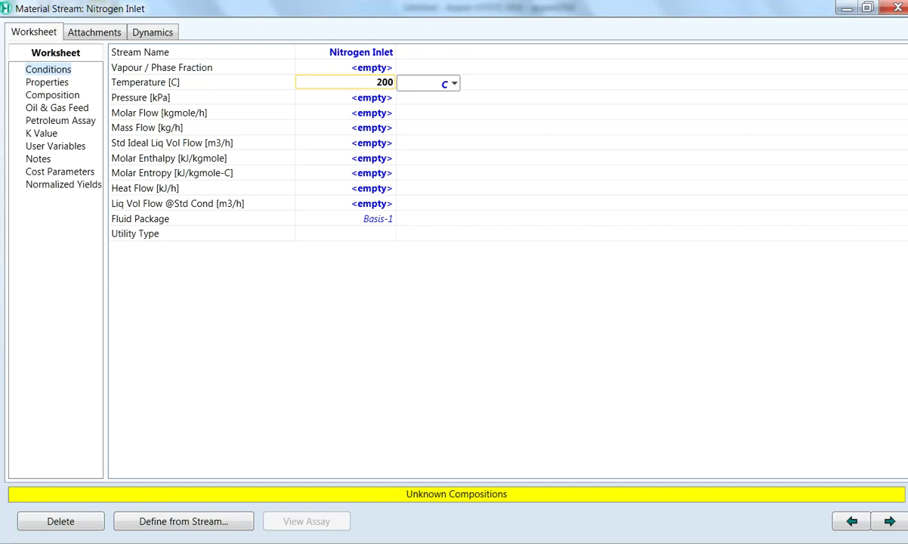
key("Return")
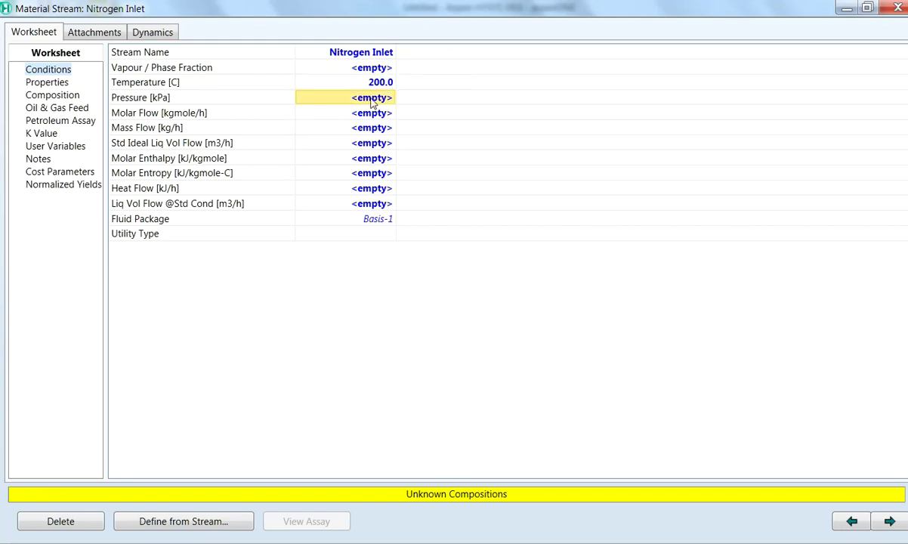
type("6610")
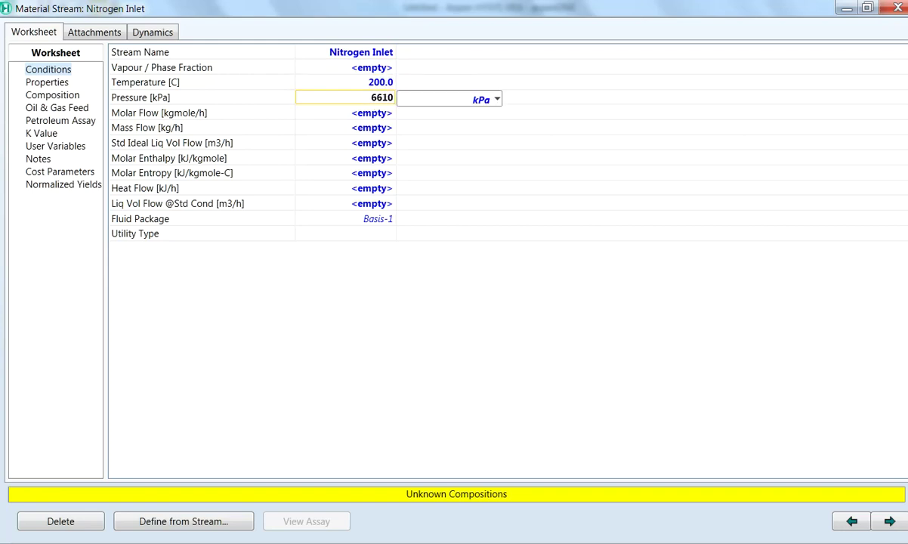
key("Return")
left_click(343, 127)
type("120")
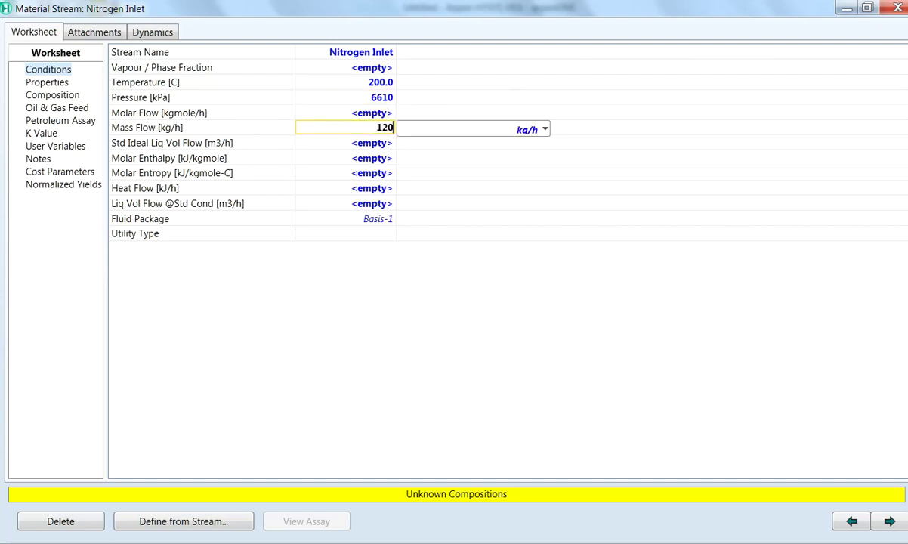
key("Return")
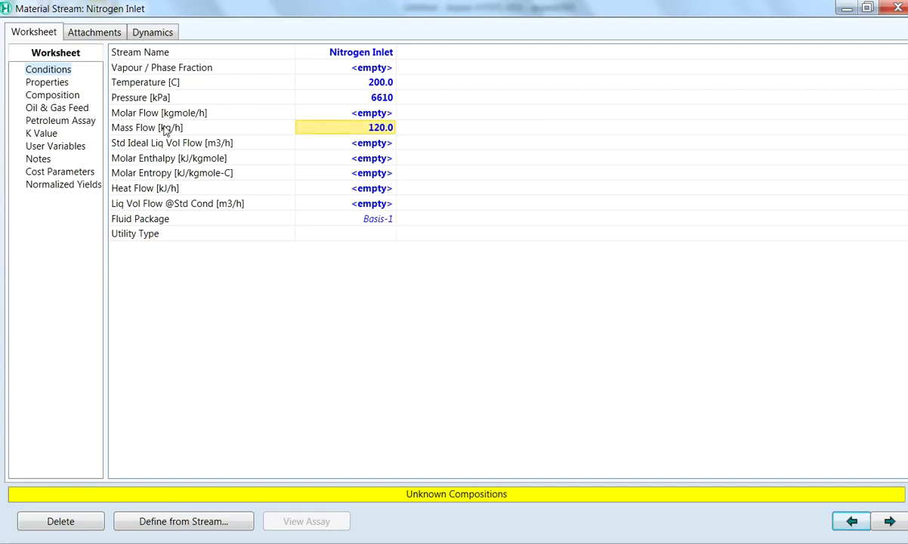
Define the Nitrogen Inlet composition with mole fractions of hydrogen 0, nitrogen 1 and H2O 0, normalize it, and return to the flowsheet
left_click(67, 94)
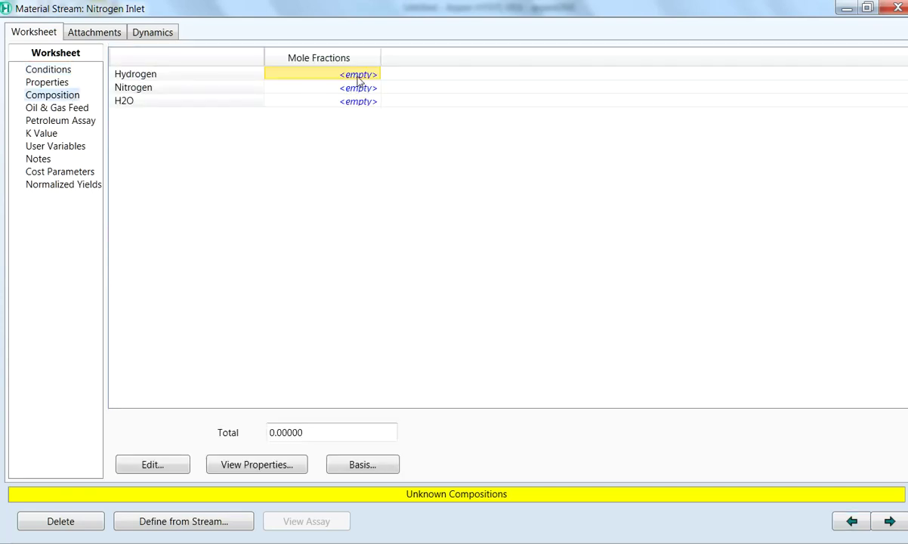
type("0")
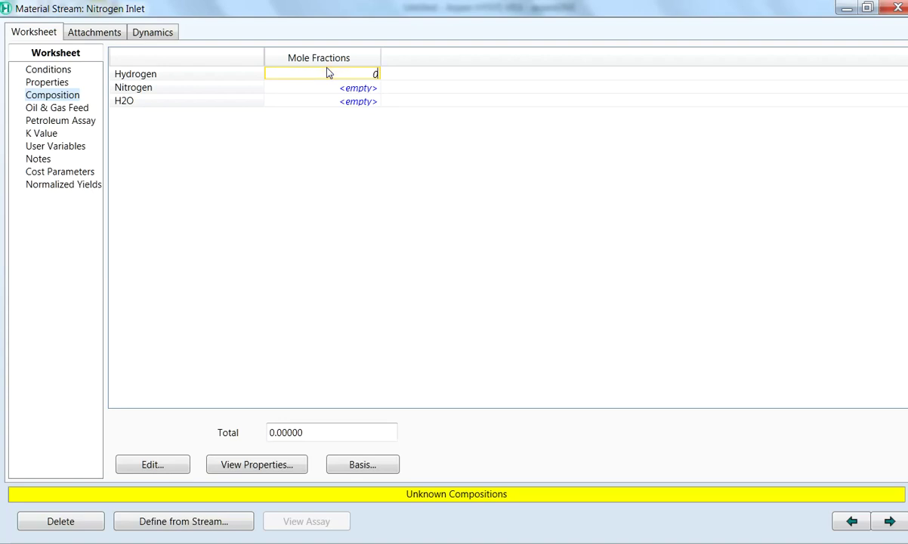
key("Return")
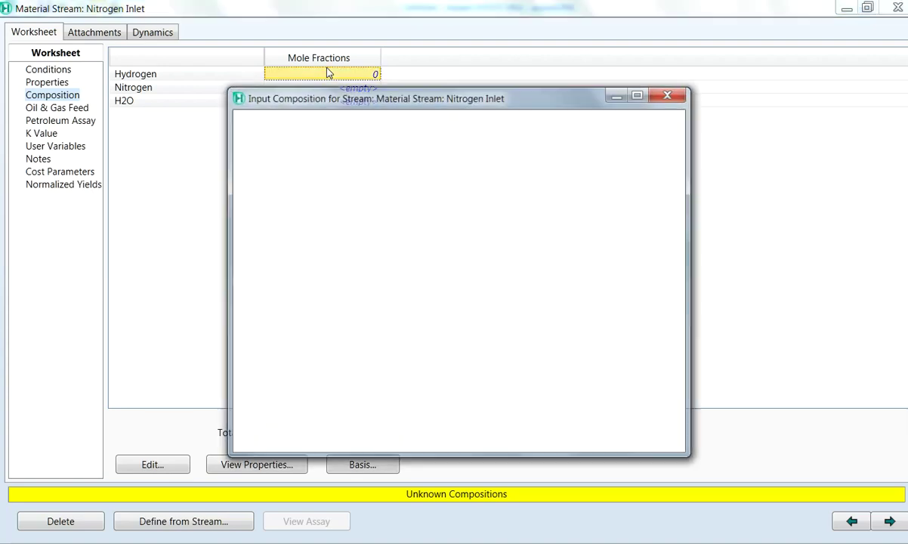
type("1")
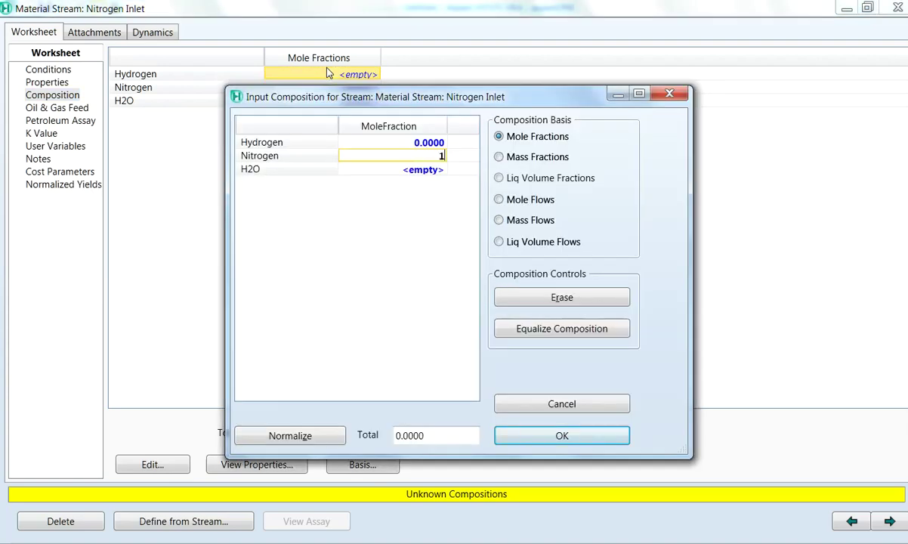
key("Return")
type("0")
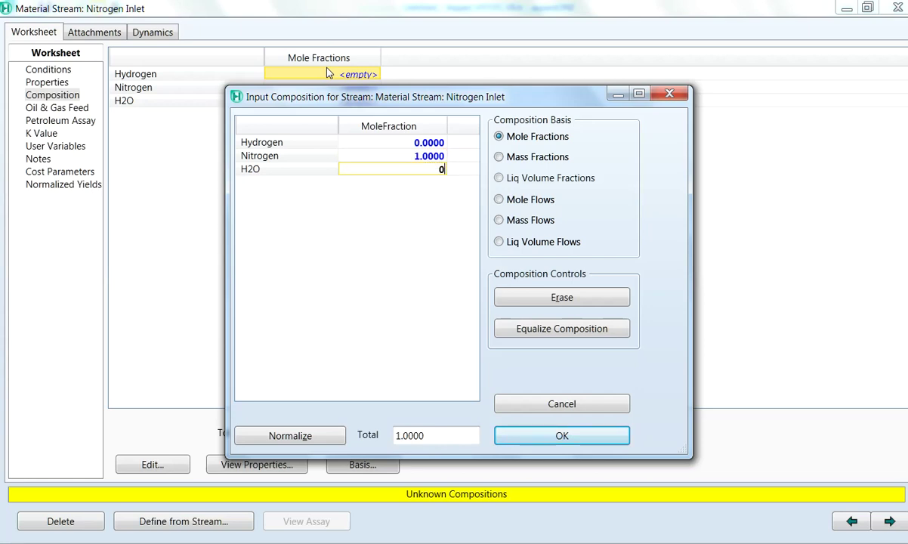
key("Return")
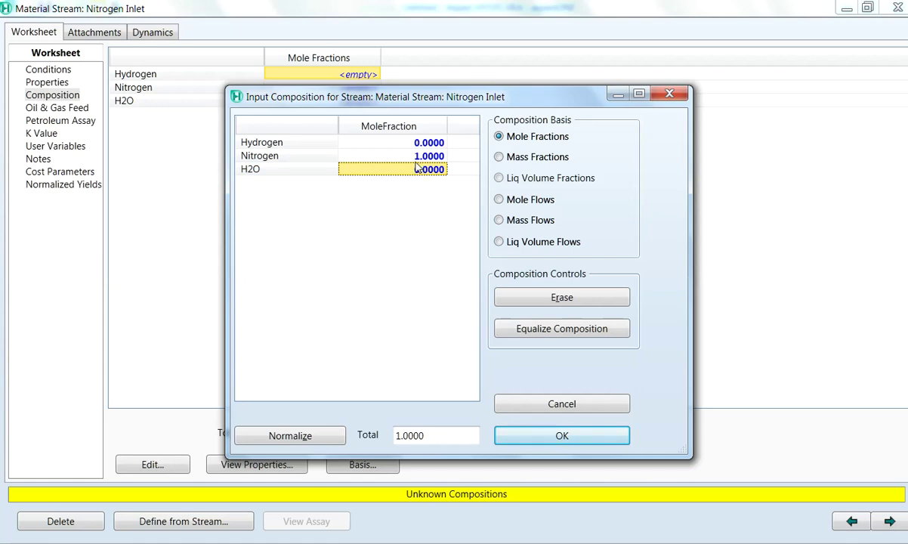
left_click(332, 435)
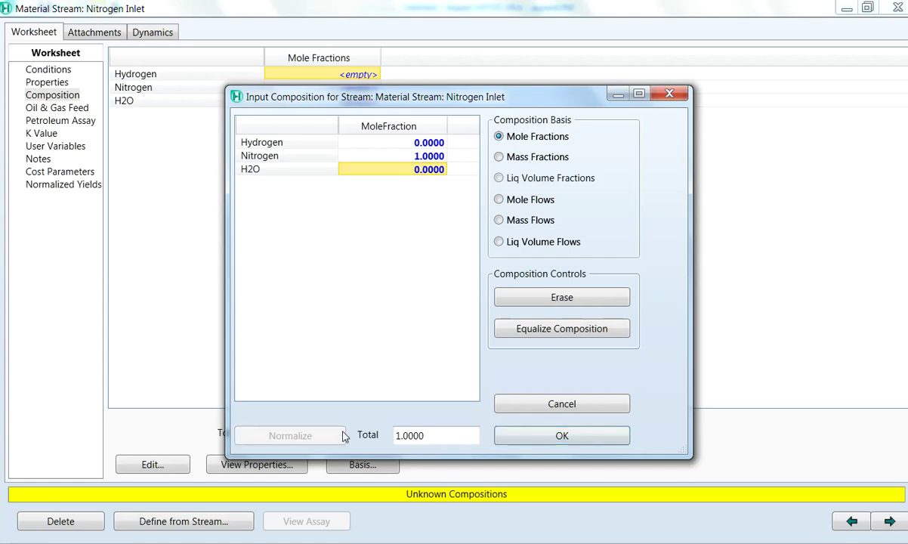
left_click(585, 437)
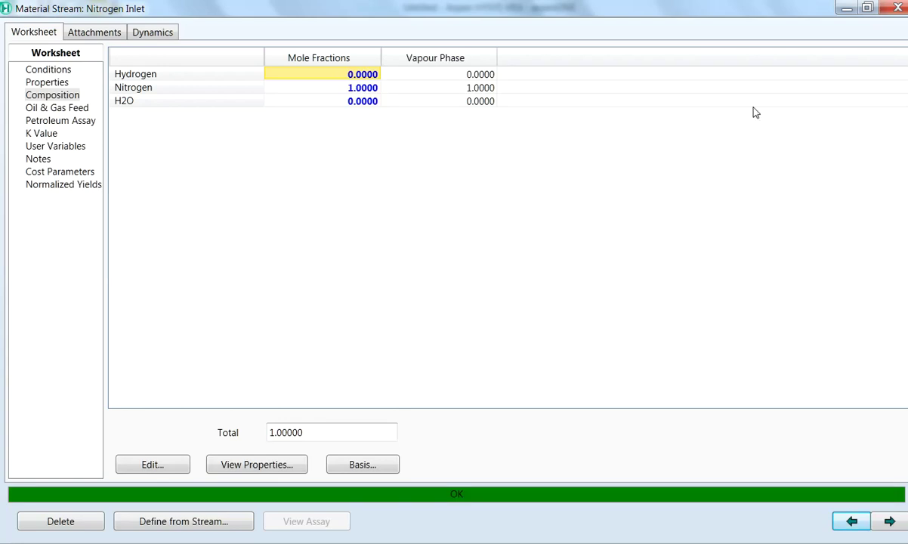
left_click(847, 8)
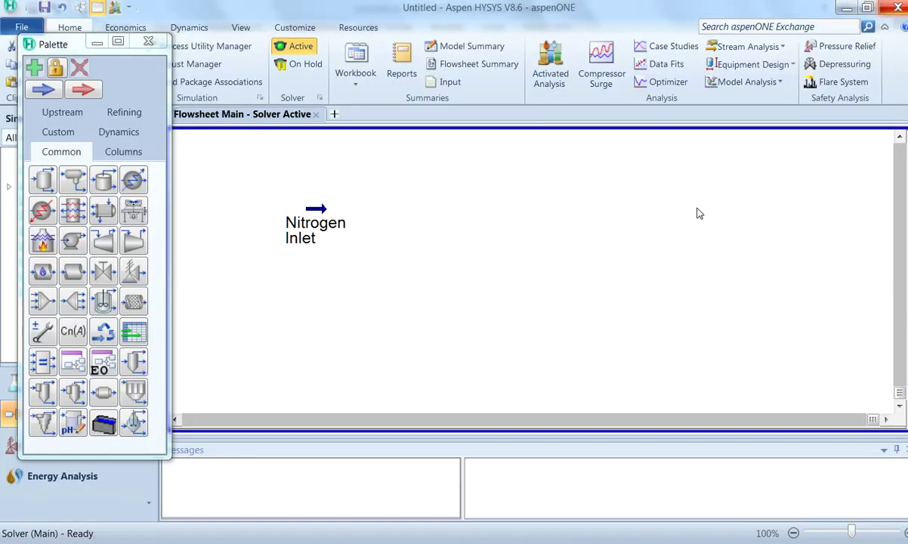
Place a material stream below Nitrogen Inlet on the flowsheet and name it Hydreogen Inlet
left_click(52, 154)
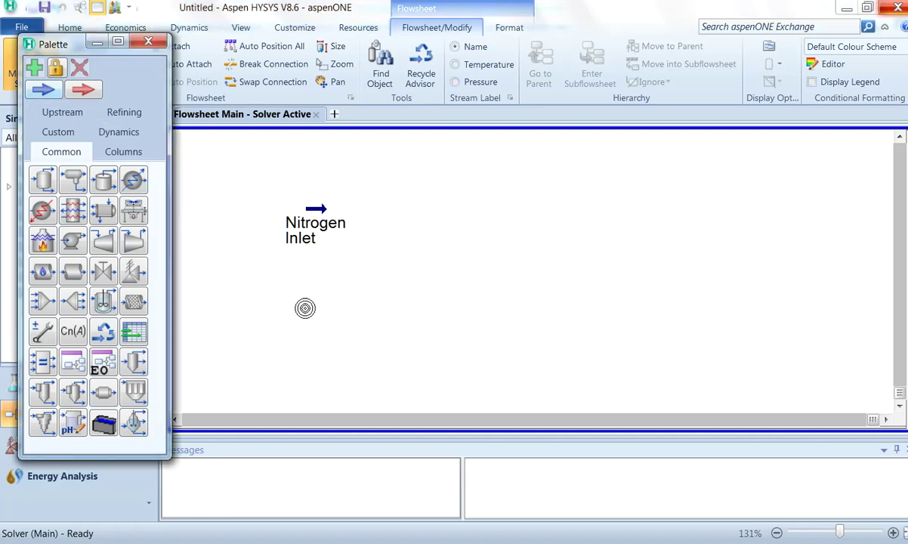
left_click(314, 300)
double_click(314, 299)
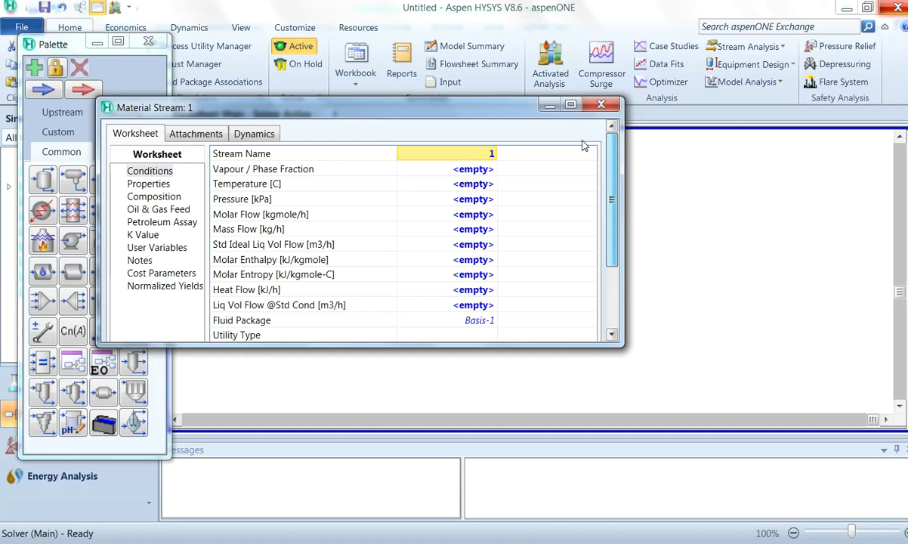
left_click(490, 154)
type("Hydreogen")
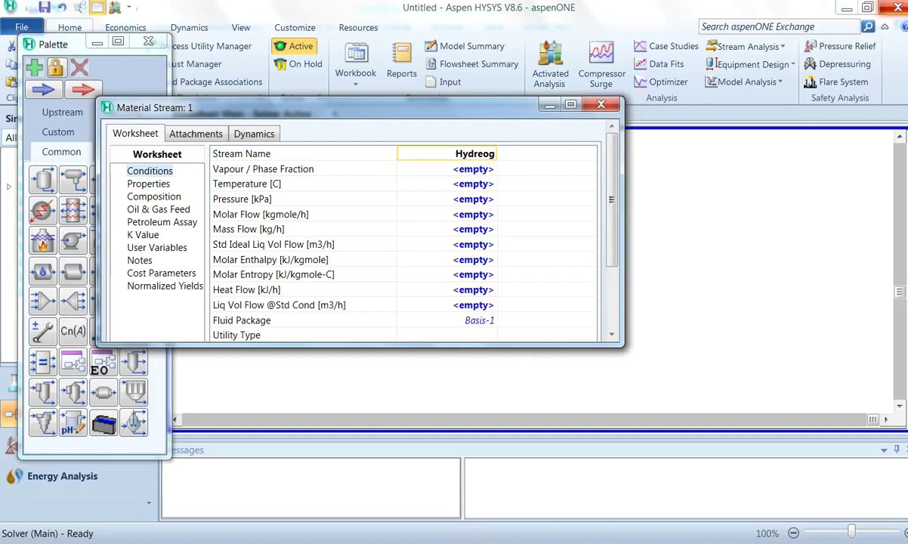
key("BackSpace")
key("BackSpace")
key("BackSpace")
key("BackSpace")
key("BackSpace")
type("ogen Inlet")
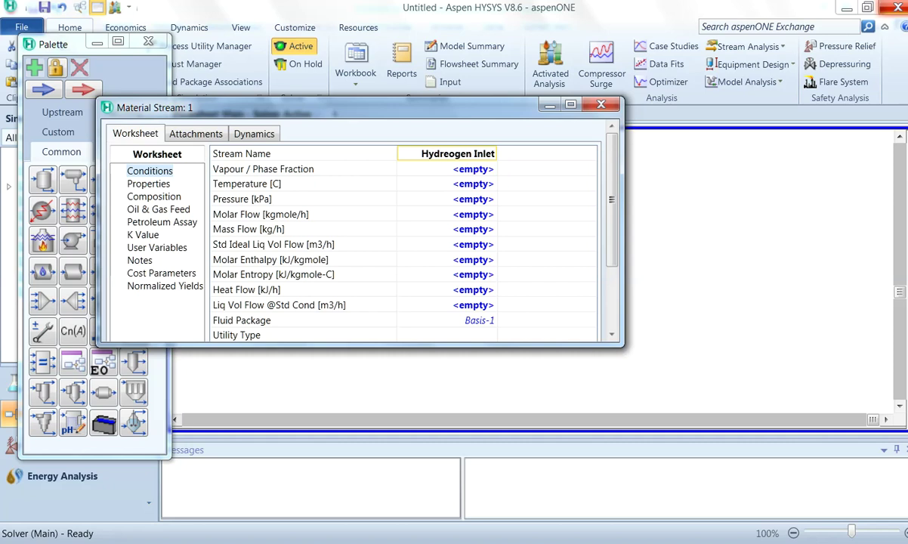
Set the Hydreogen Inlet conditions to temperature 230 C, pressure 6640 kPa and mass flow 310 kg/h
left_click(486, 184)
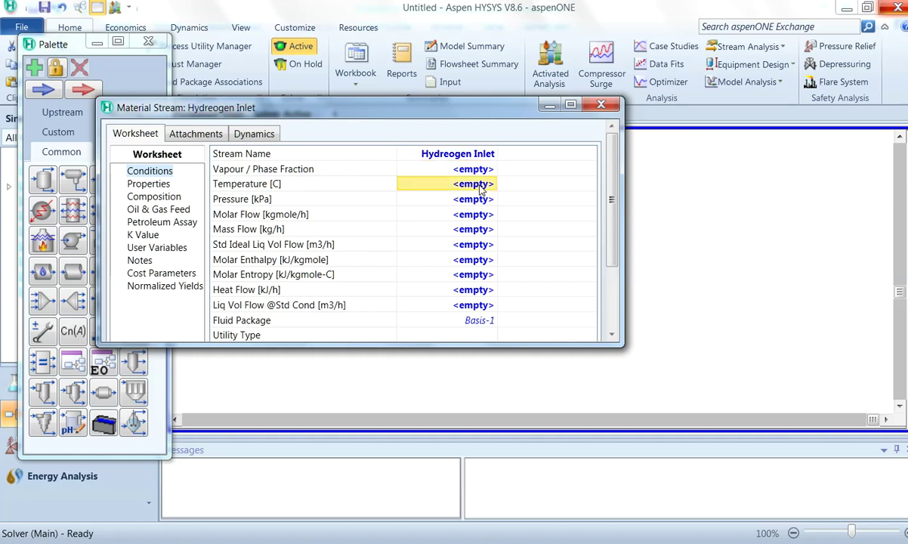
type("230")
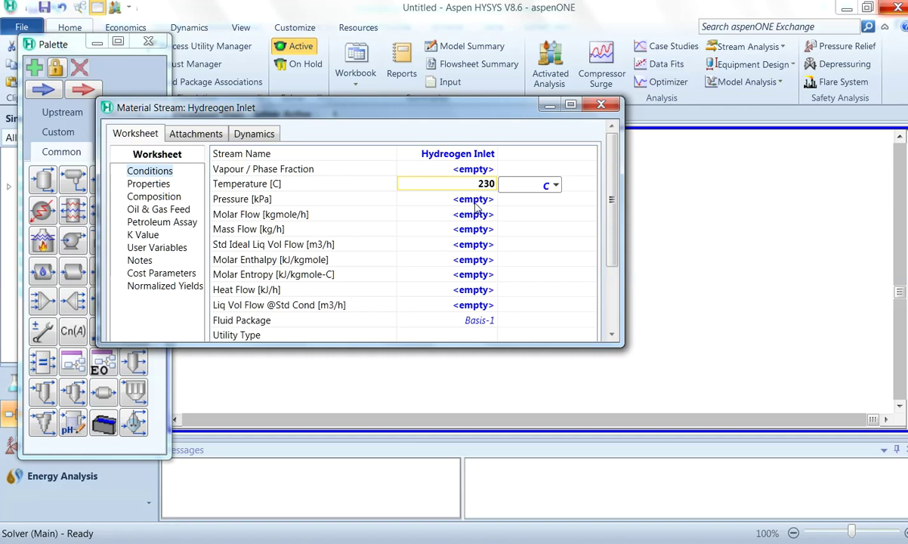
key("Return")
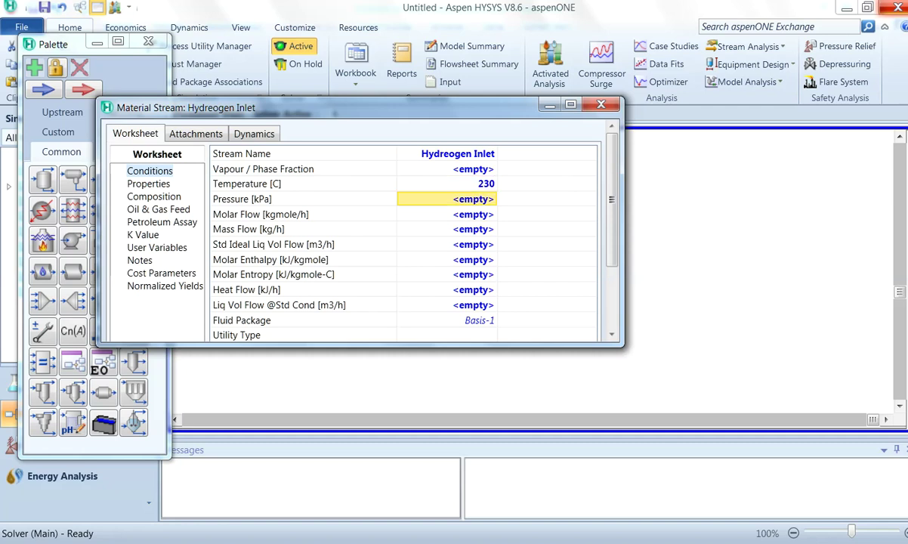
type("664")
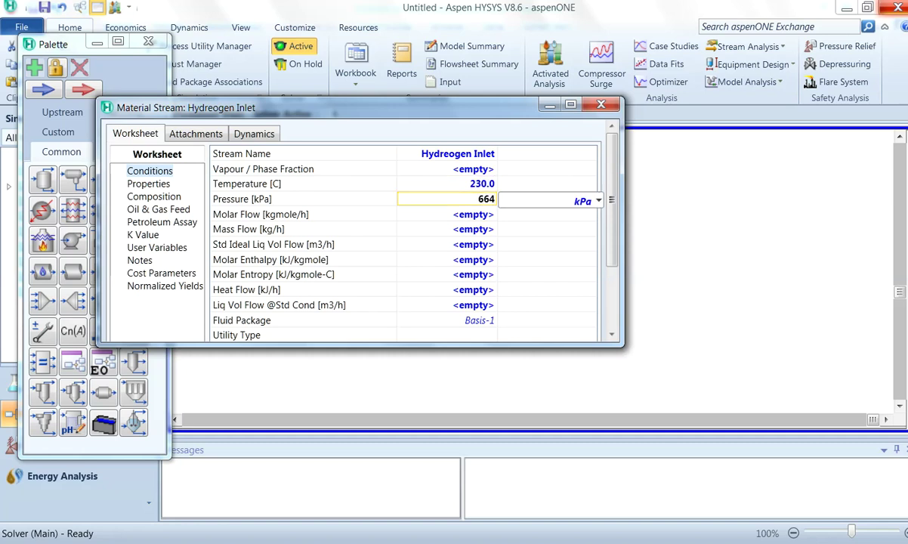
type("0")
left_click(466, 231)
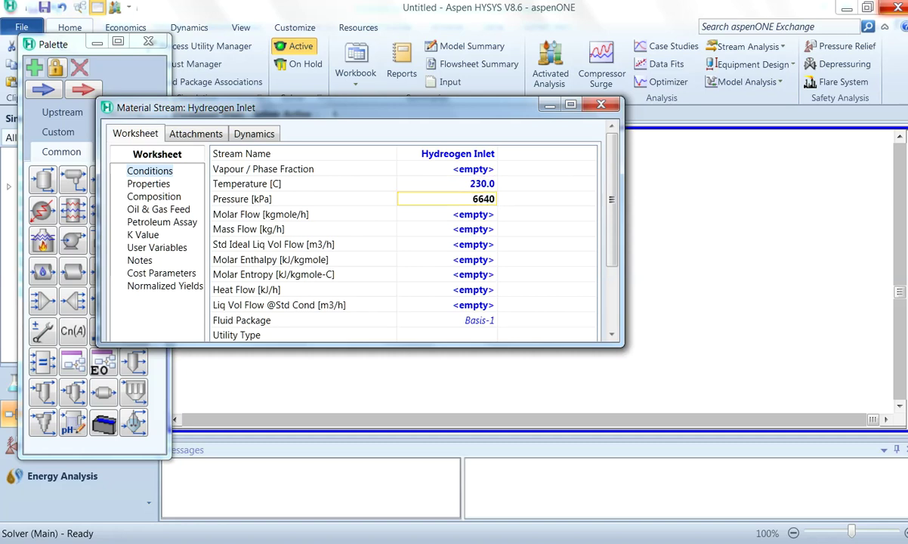
type("3")
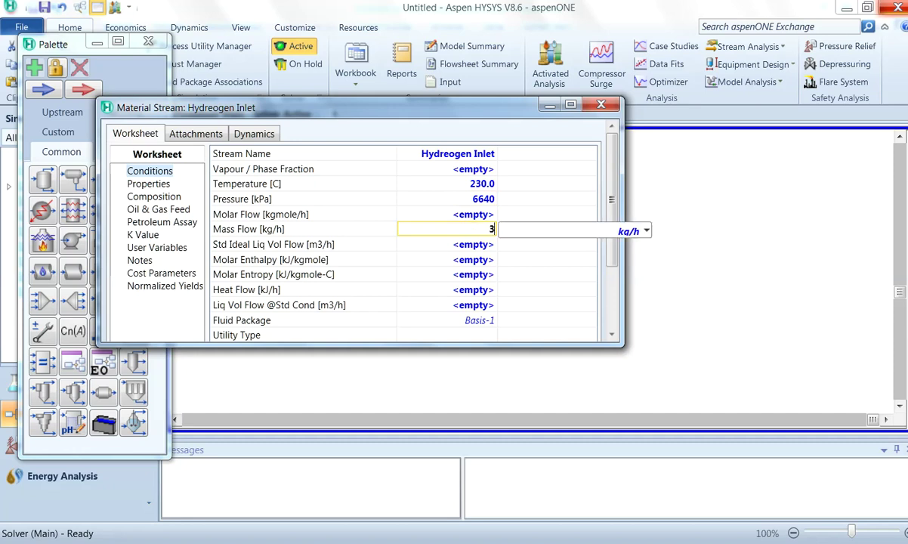
type("10")
Define the Hydreogen Inlet composition with mole fractions of hydrogen 1, nitrogen 0 and H2O 0, and return to the flowsheet
left_click(172, 200)
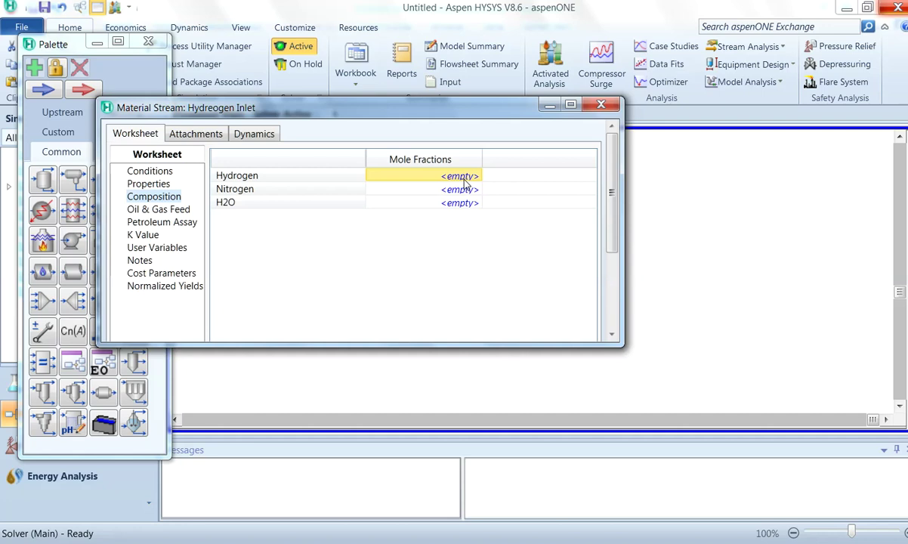
type("1")
key("Return")
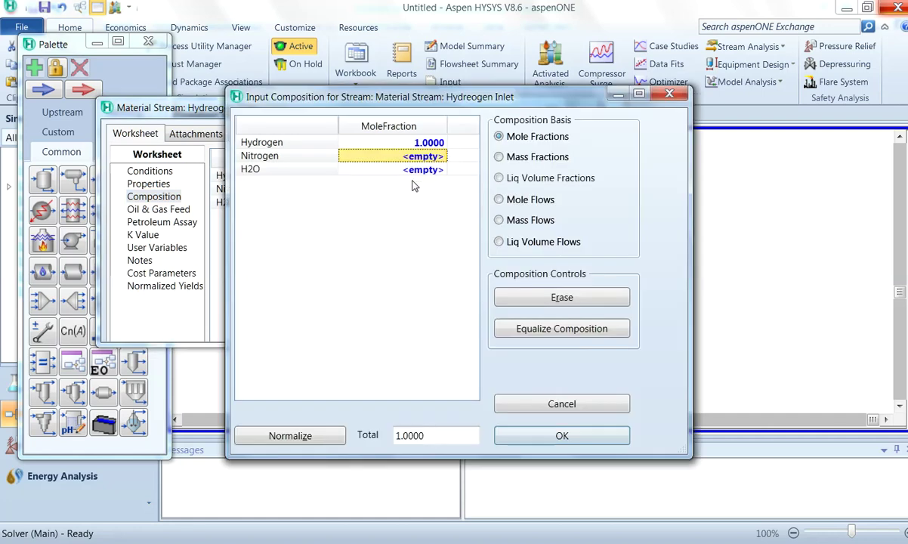
type("0")
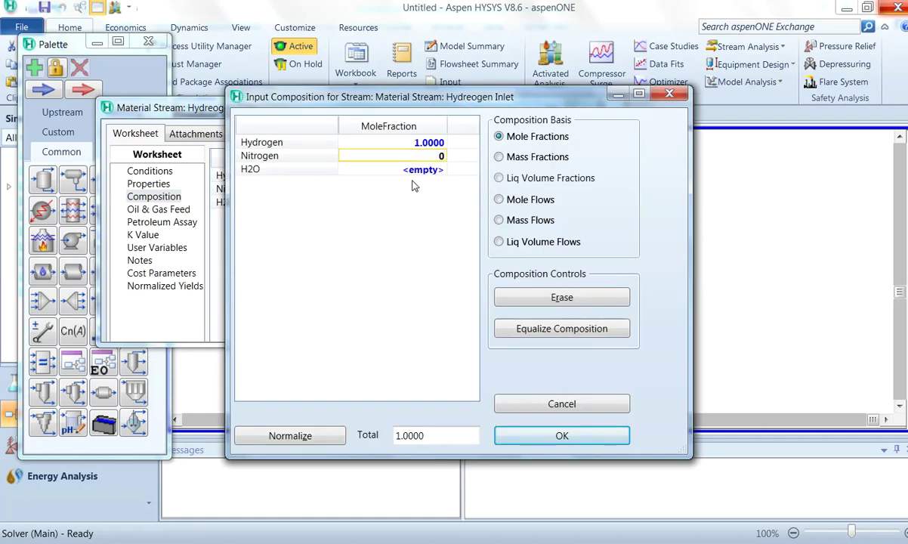
key("Return")
type("0")
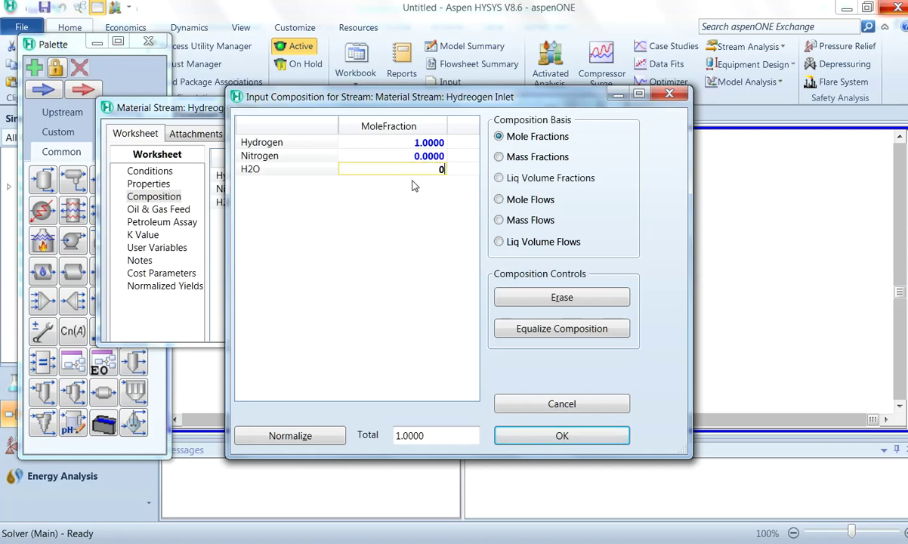
key("Return")
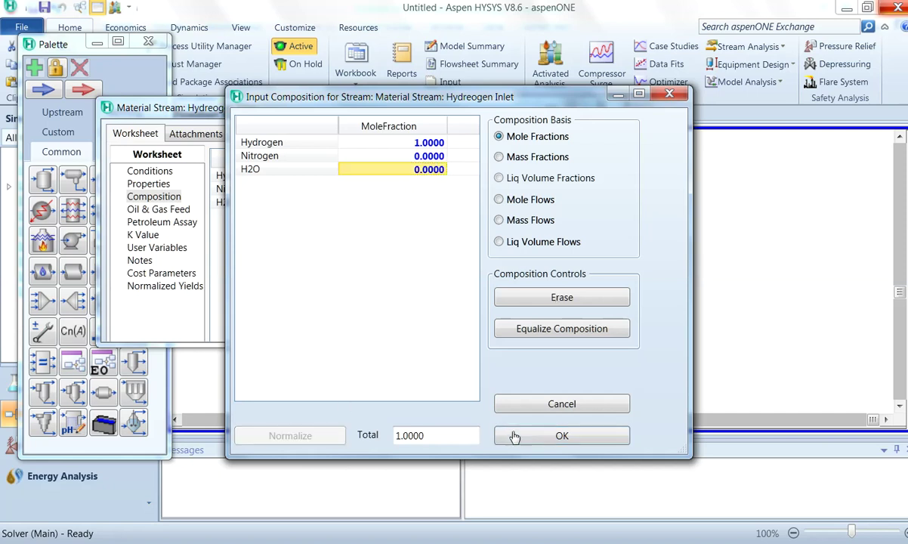
left_click(520, 436)
left_click(601, 107)
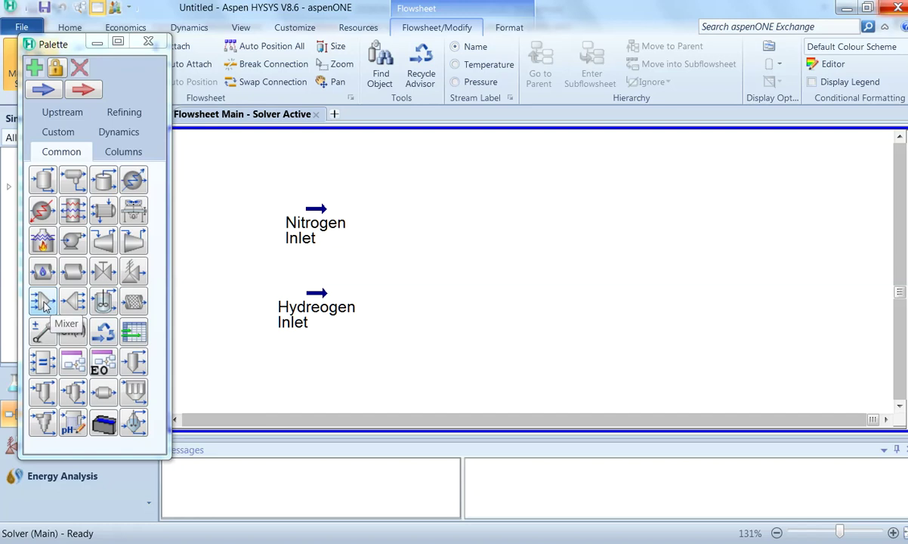
Place a mixer on the flowsheet downstream of the two inlet streams and name it Mixer
left_click_drag(43, 302, 459, 295)
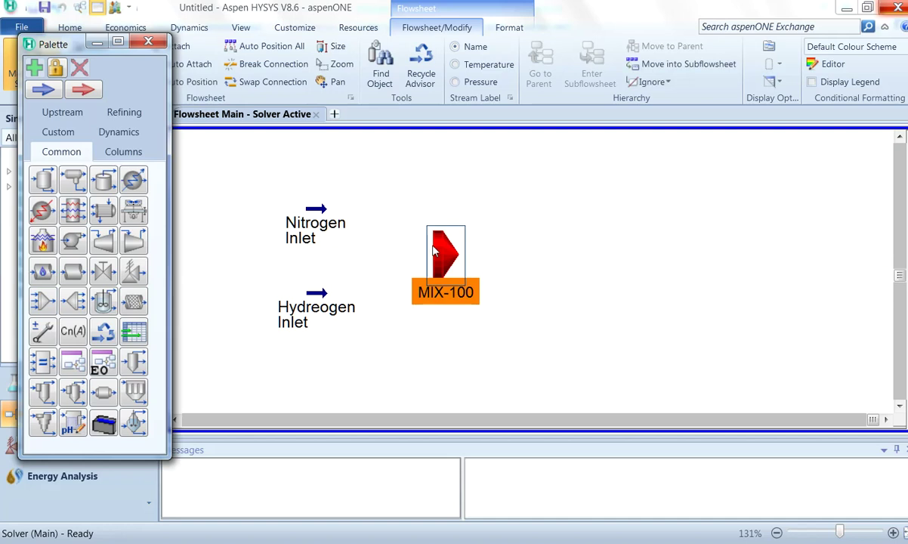
double_click(434, 252)
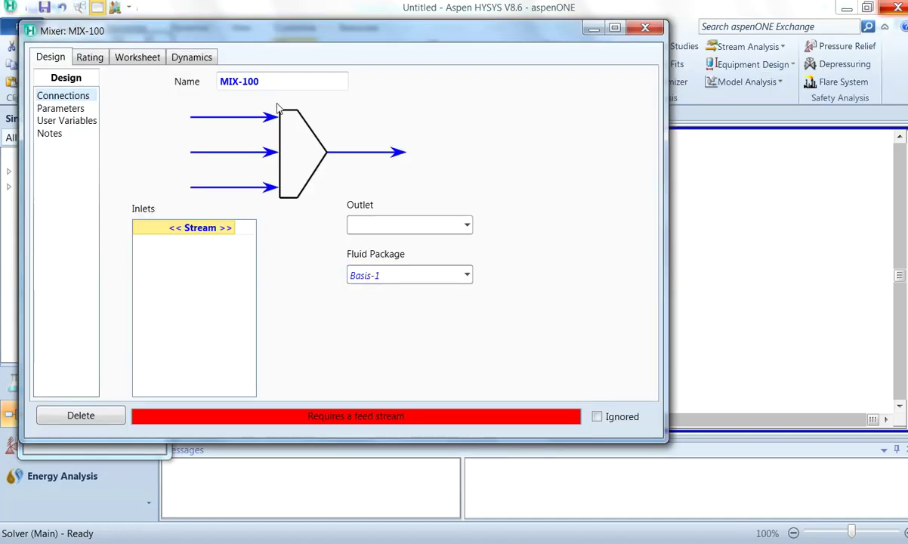
left_click(274, 83)
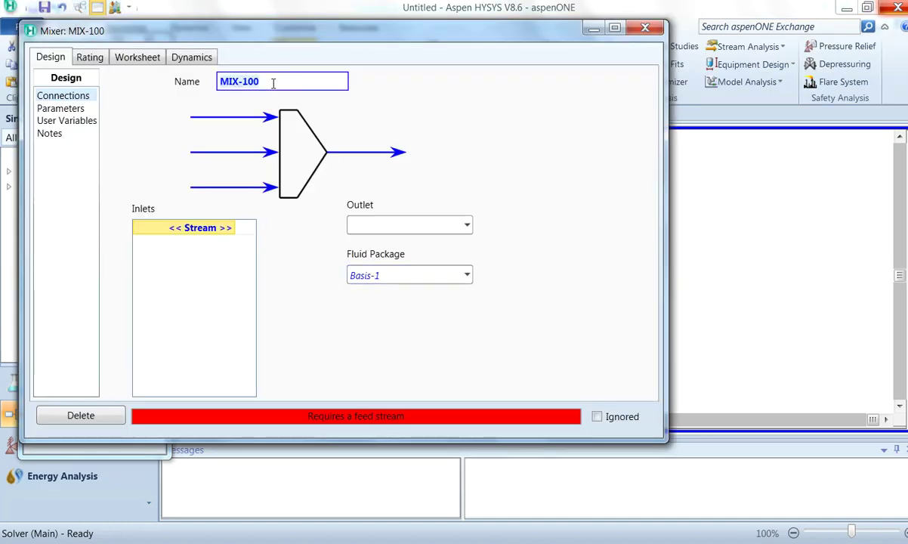
type("Mi")
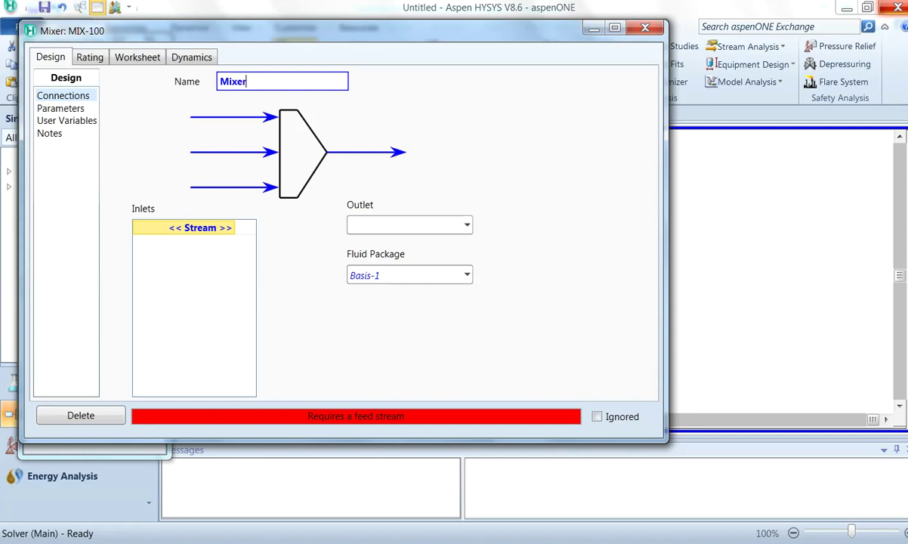
type("xer")
Connect Hydreogen Inlet and Nitrogen Inlet as the mixer's inlets, create the outlet stream Gas Mixture, and return to the flowsheet
left_click(233, 230)
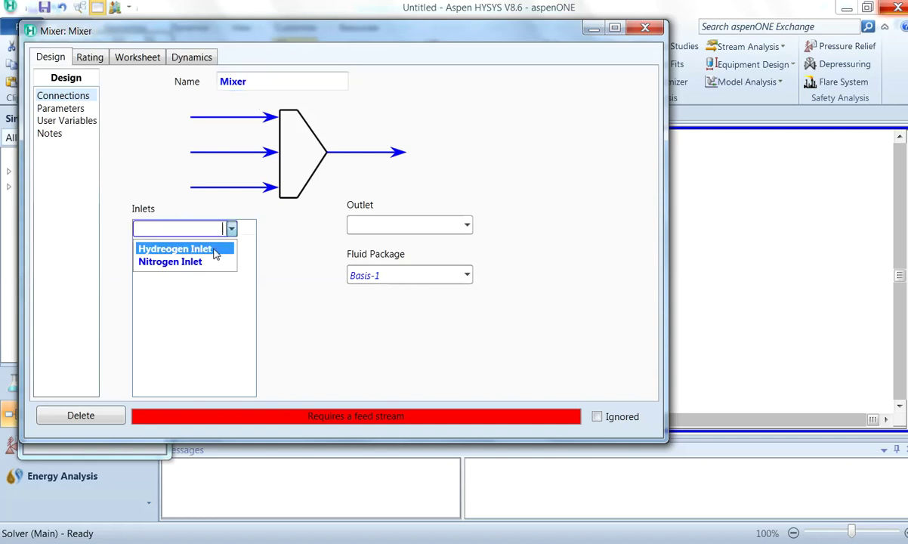
left_click(224, 250)
left_click(232, 243)
left_click(232, 244)
left_click(235, 260)
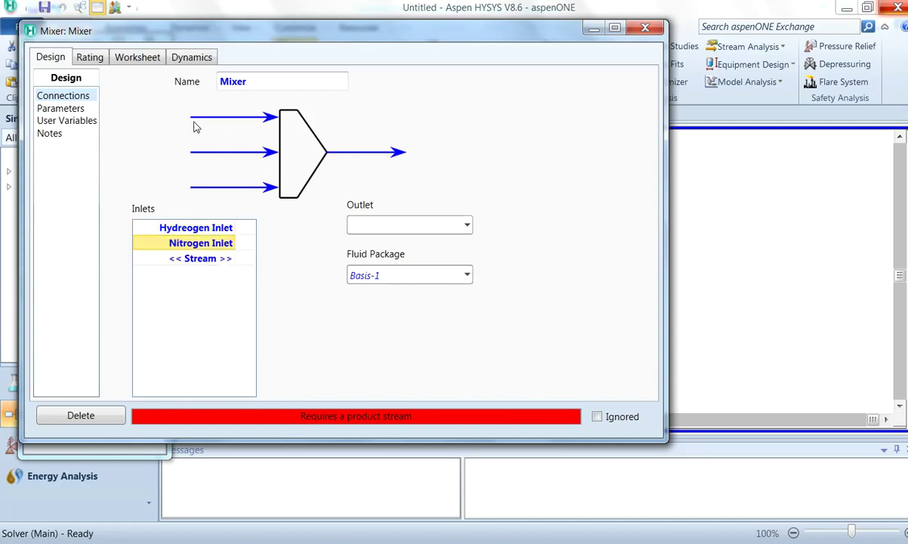
left_click(380, 226)
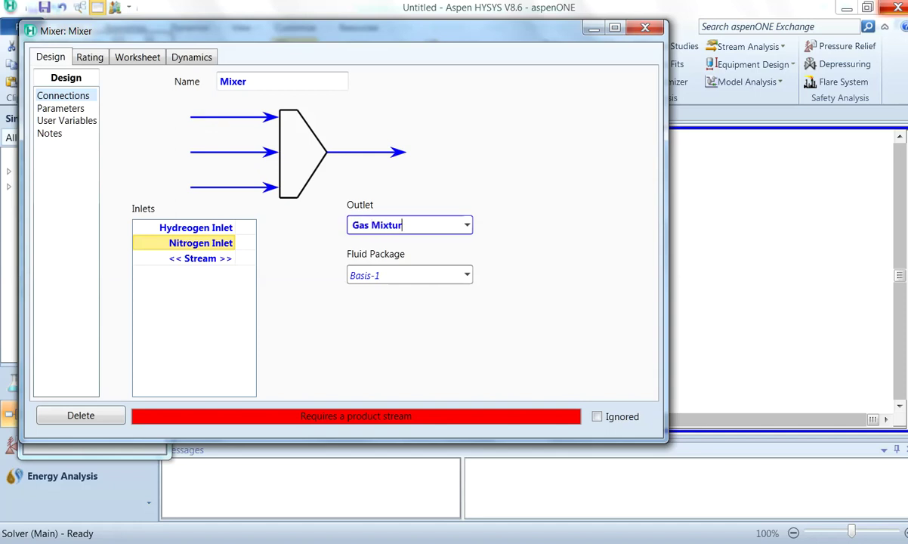
key("Return")
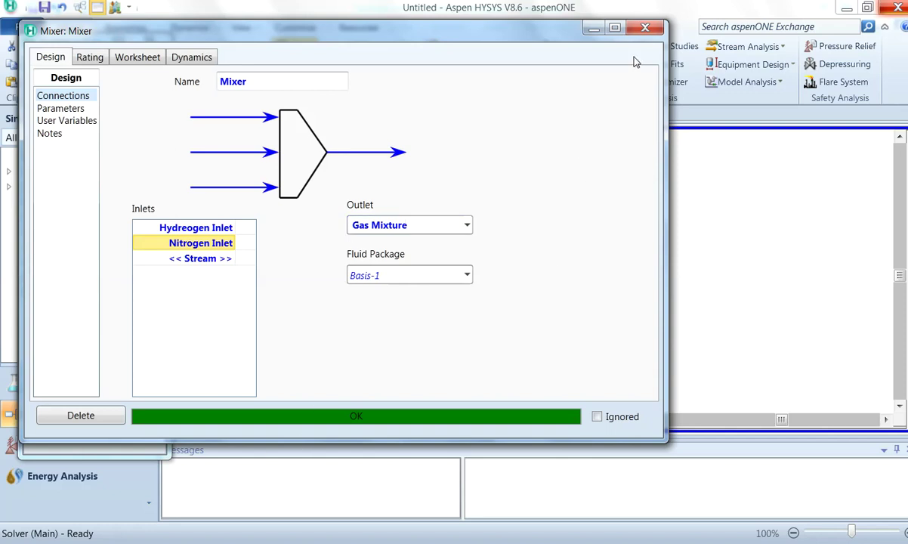
left_click(645, 28)
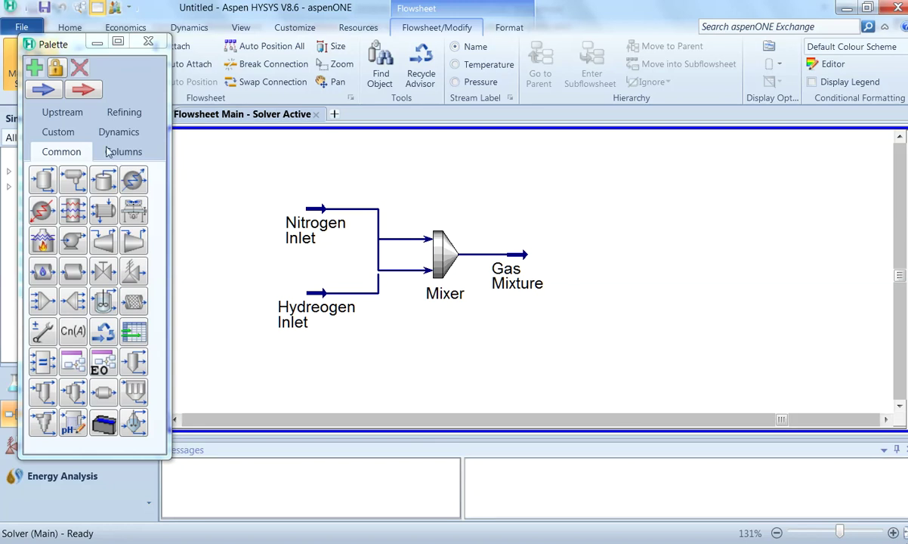
Place a material stream above and beyond the Gas Mixture stream and name it Cold Water Inlet
left_click(43, 90)
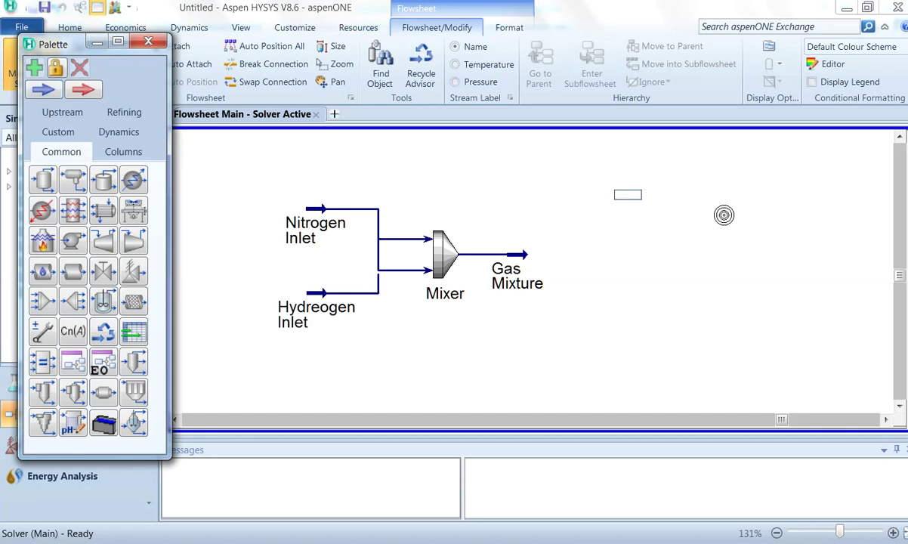
left_click(625, 201)
double_click(630, 206)
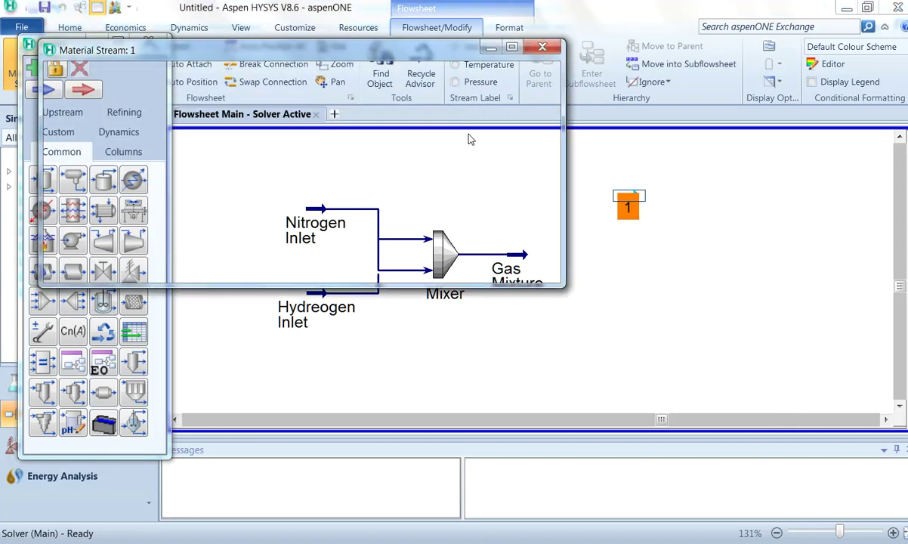
scroll(552, 145, "up", 2)
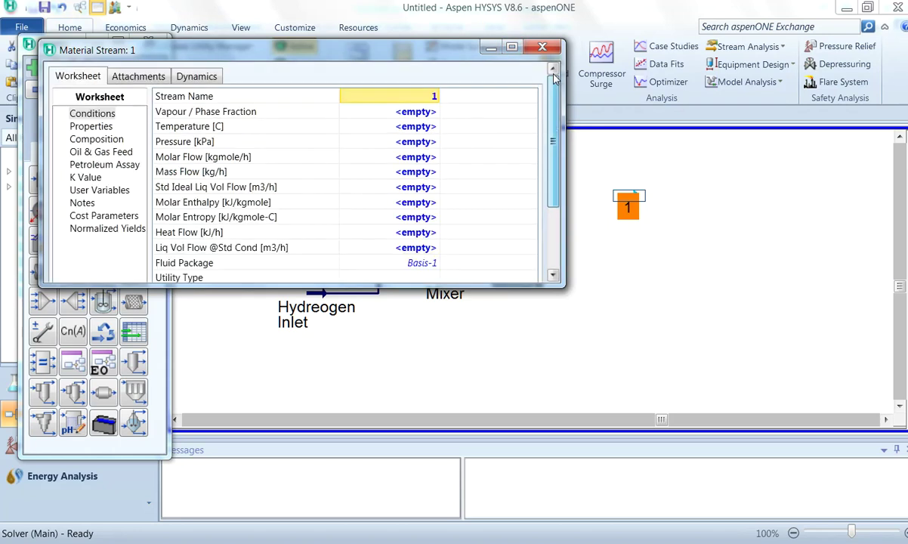
type("Cold Water Inlet")
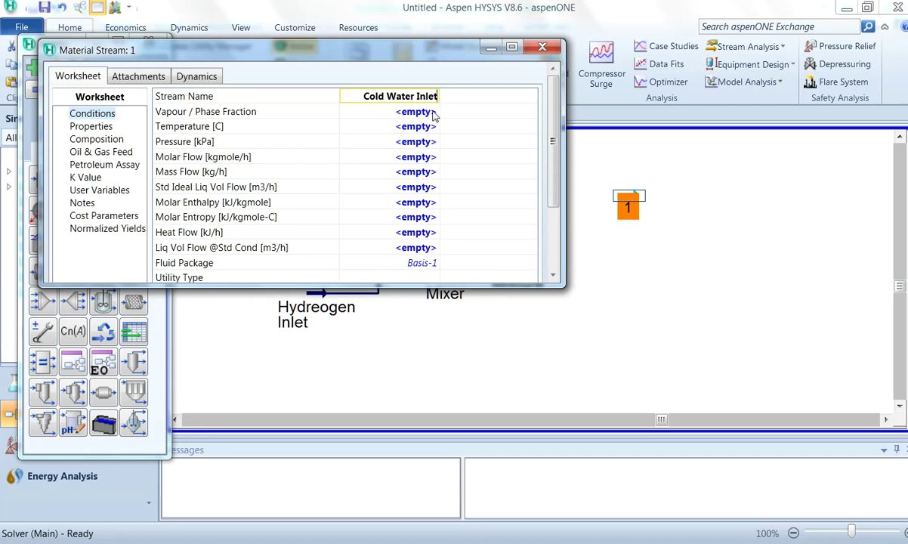
Set the Cold Water Inlet temperature to 30 C and its pressure to 10 atm
left_click(433, 127)
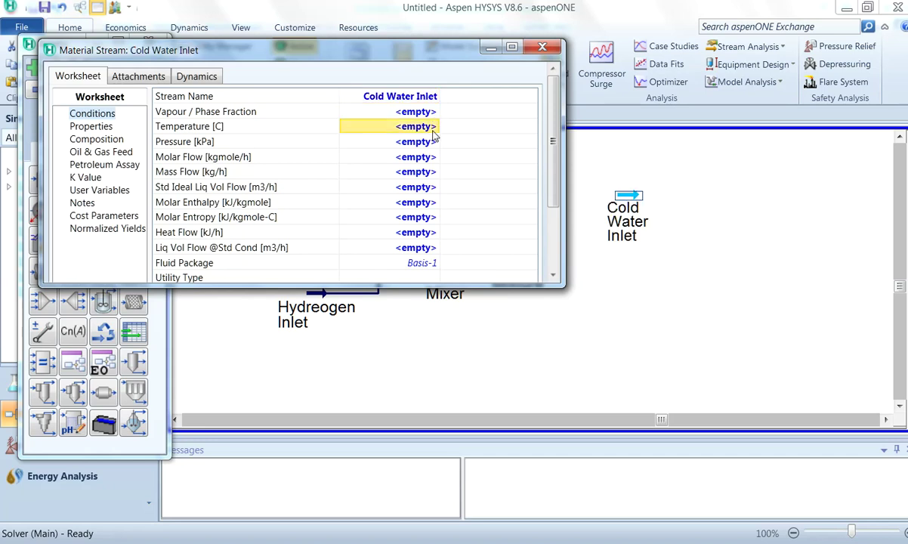
type("30")
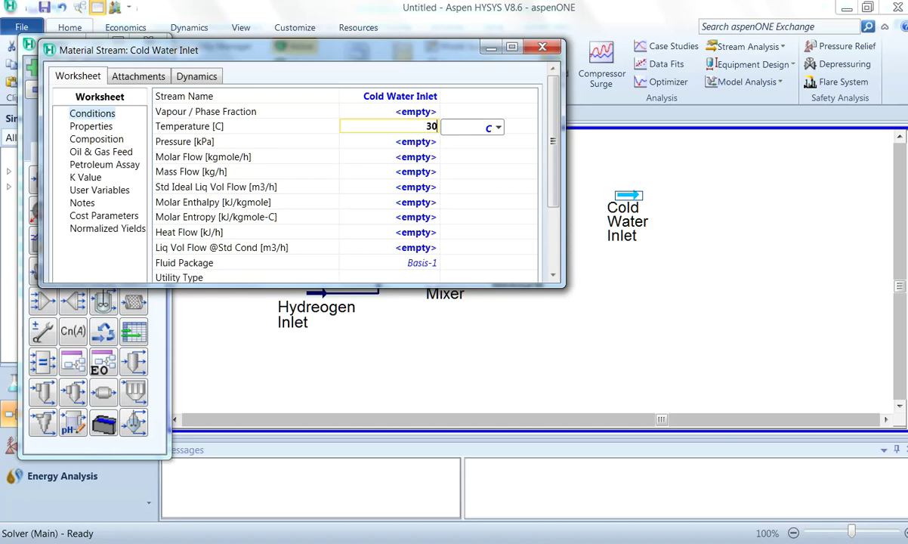
left_click(432, 142)
left_click(434, 141)
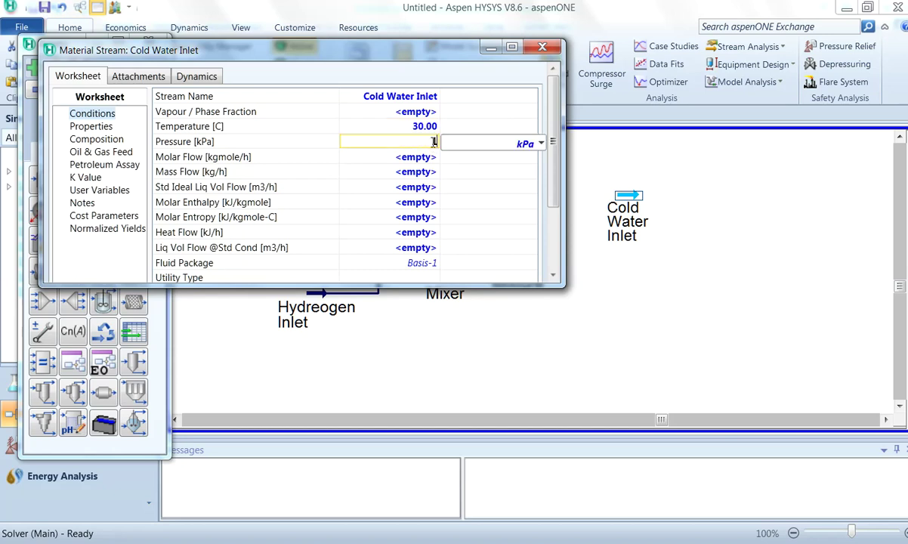
left_click(541, 143)
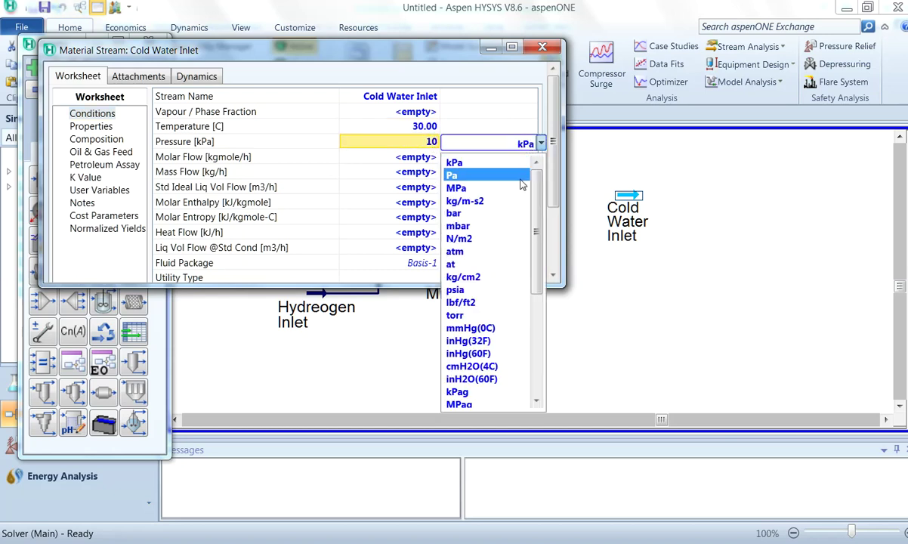
left_click(488, 252)
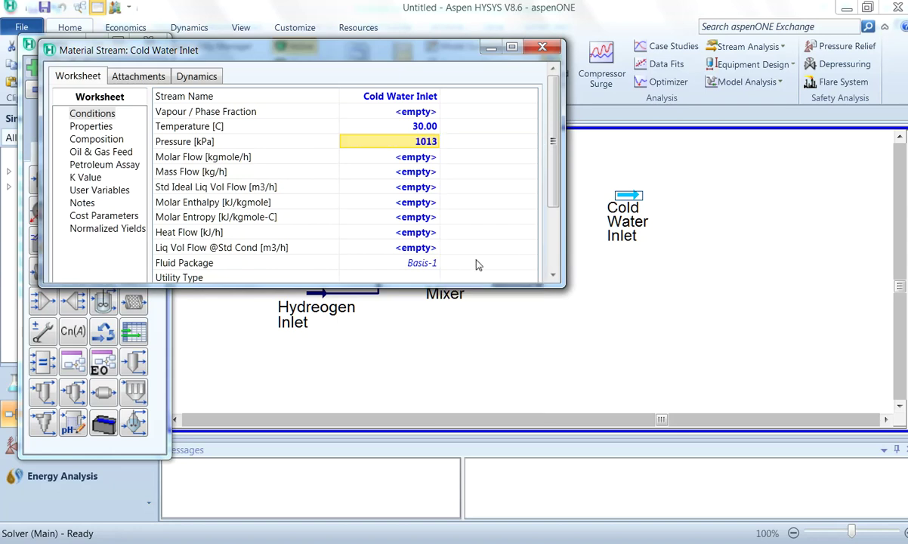
Define the Cold Water Inlet composition as mole fractions of 0 hydrogen, 0 nitrogen and 1 H2O, and return to the flowsheet
left_click(96, 139)
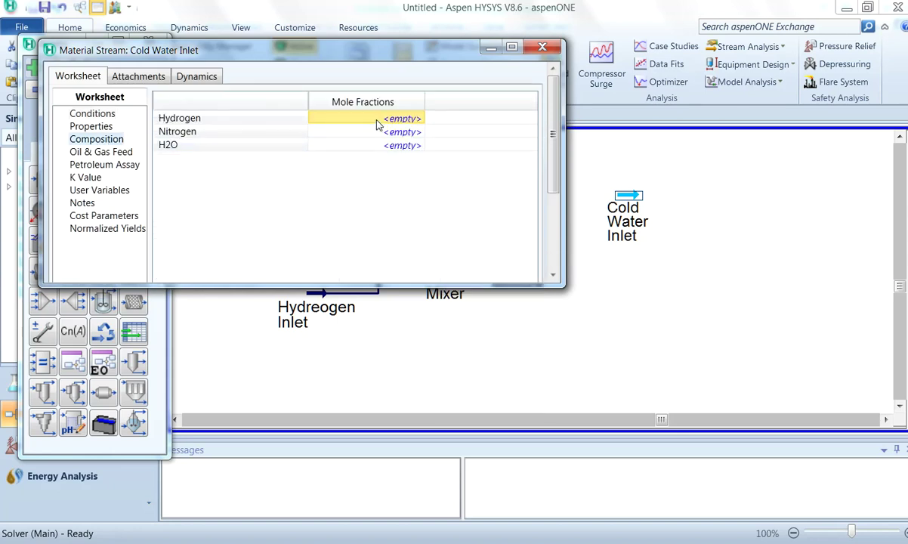
type("0")
key("Return")
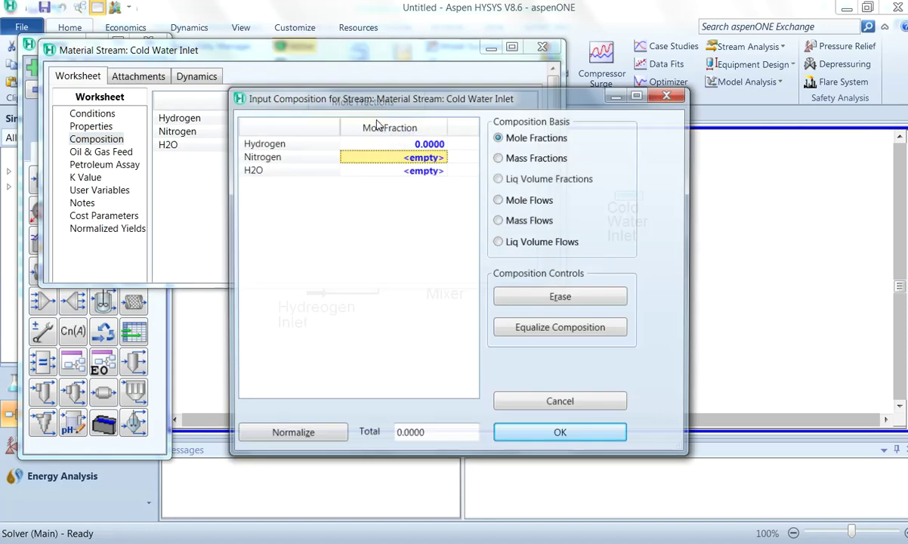
type("0")
key("Return")
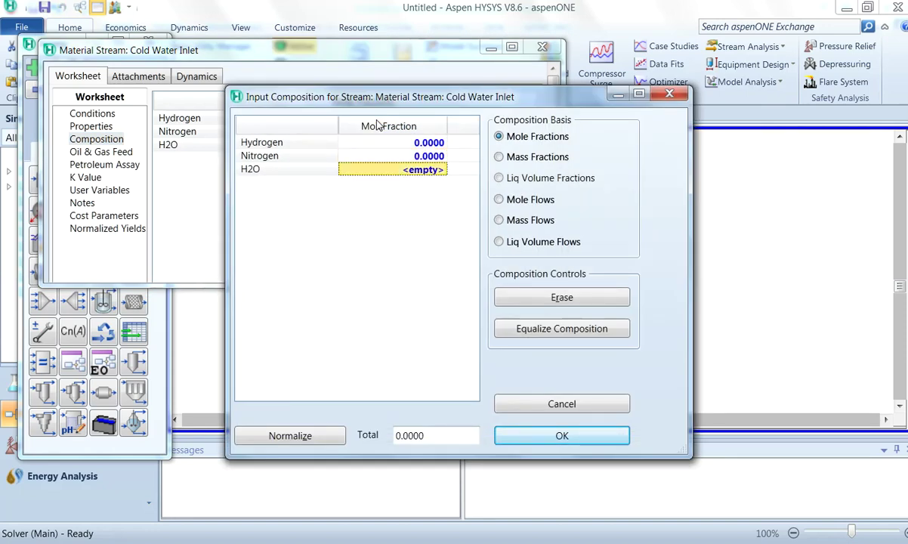
type("1")
left_click(324, 437)
left_click(533, 438)
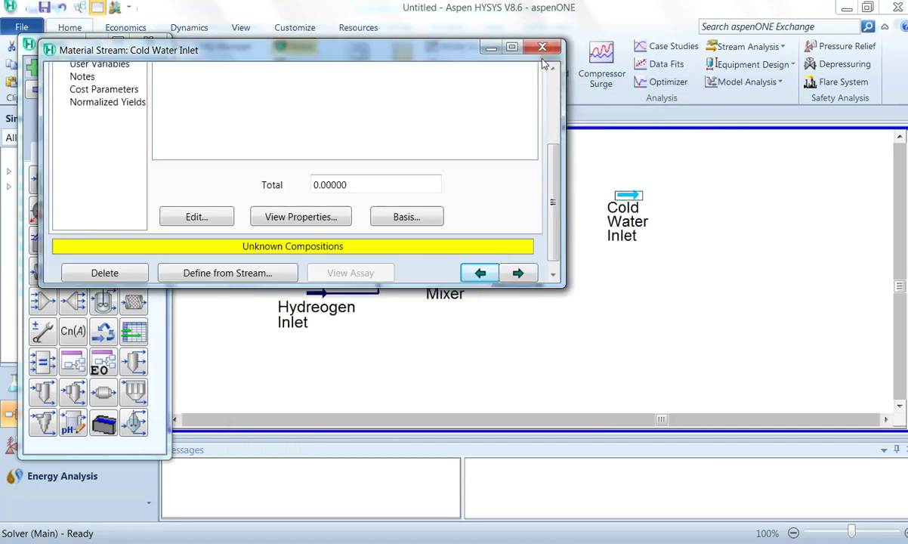
left_click(542, 47)
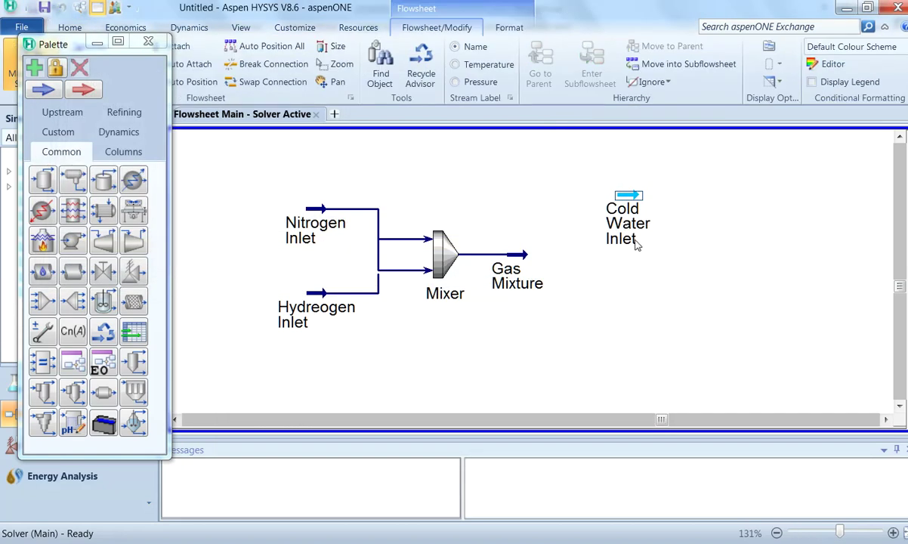
mouse_move(635, 238)
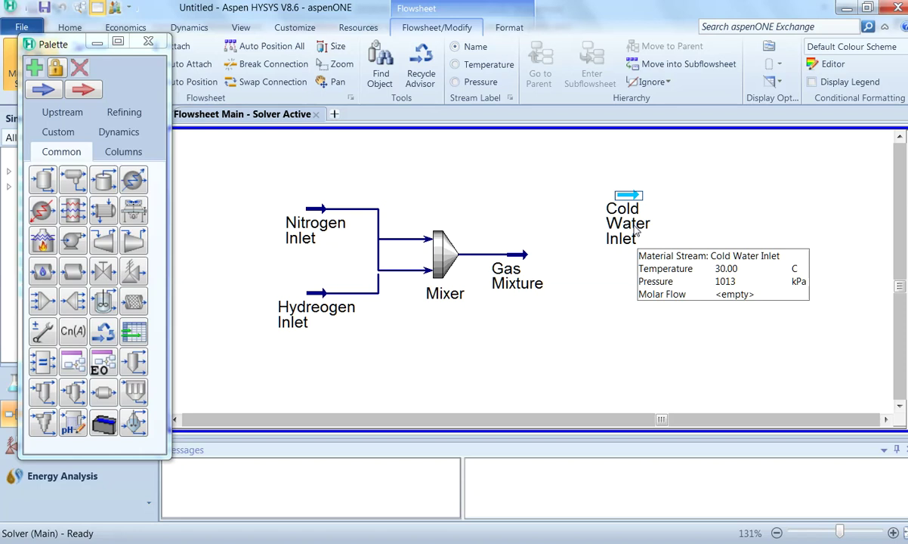
Place a material stream below the Cold Water Inlet stream and name it Water Outlet
left_click(43, 90)
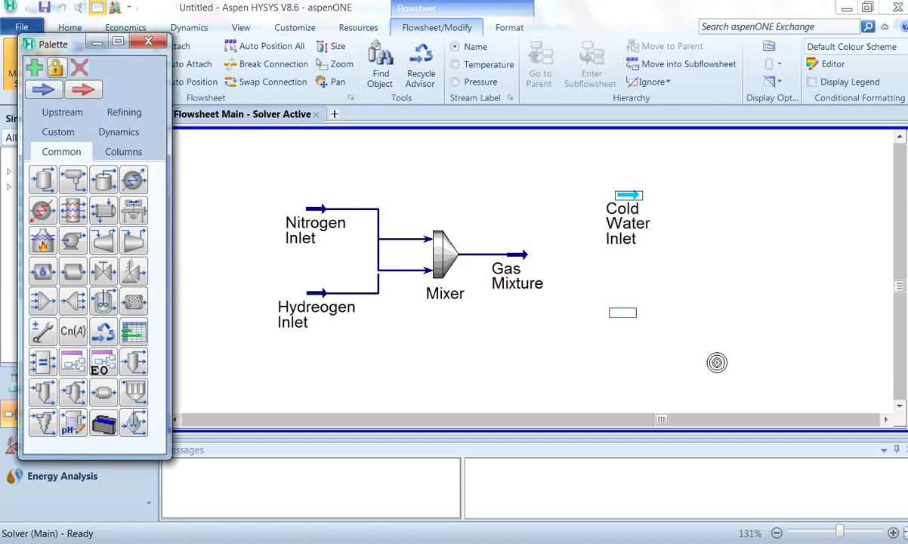
left_click(621, 316)
double_click(626, 320)
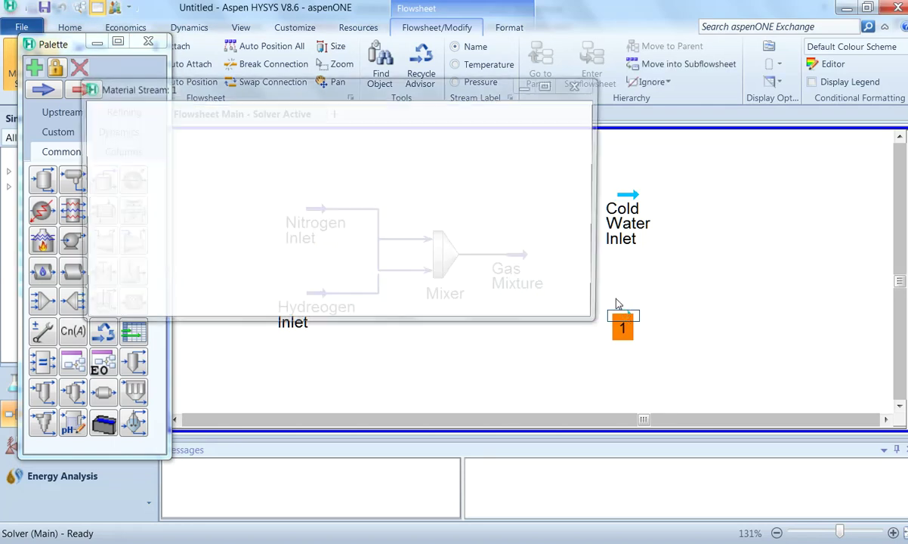
scroll(544, 167, "down", 3)
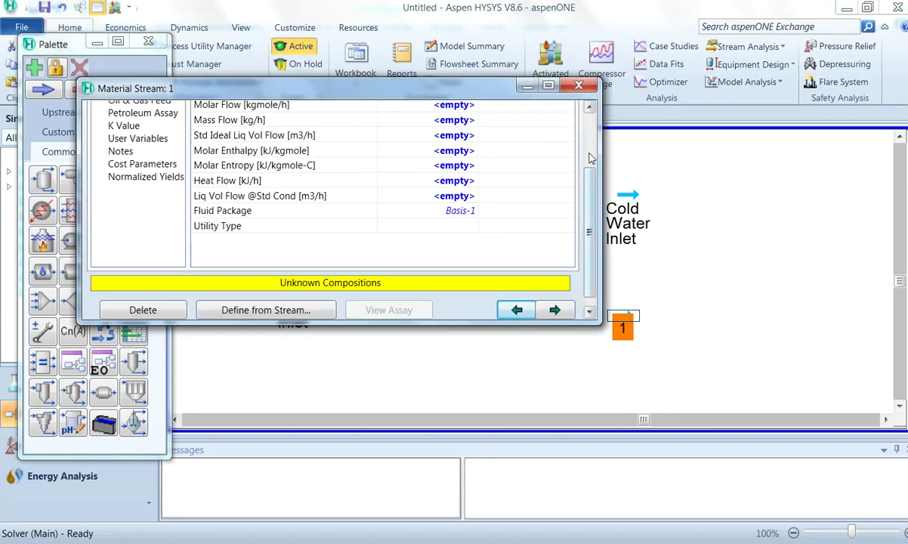
scroll(529, 121, "up", 3)
type("Wa")
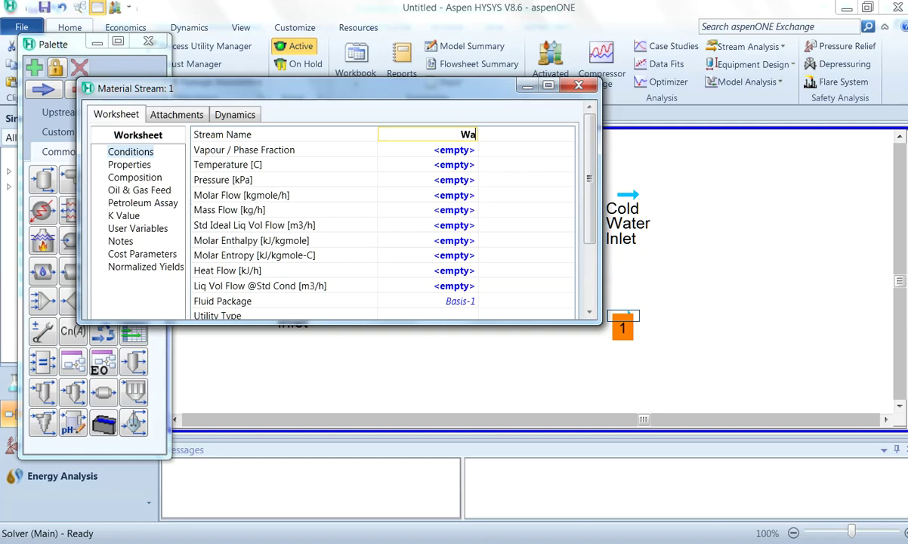
type("ter Outlet")
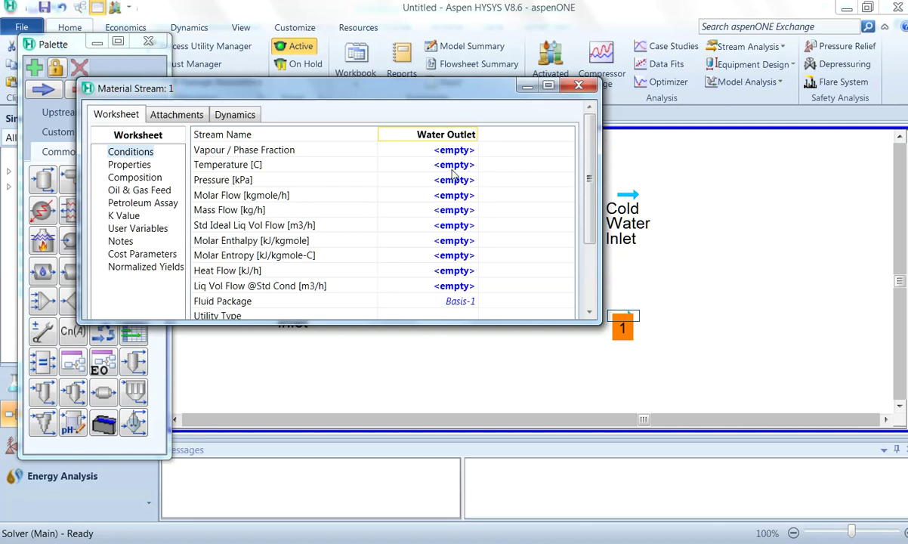
key("Return")
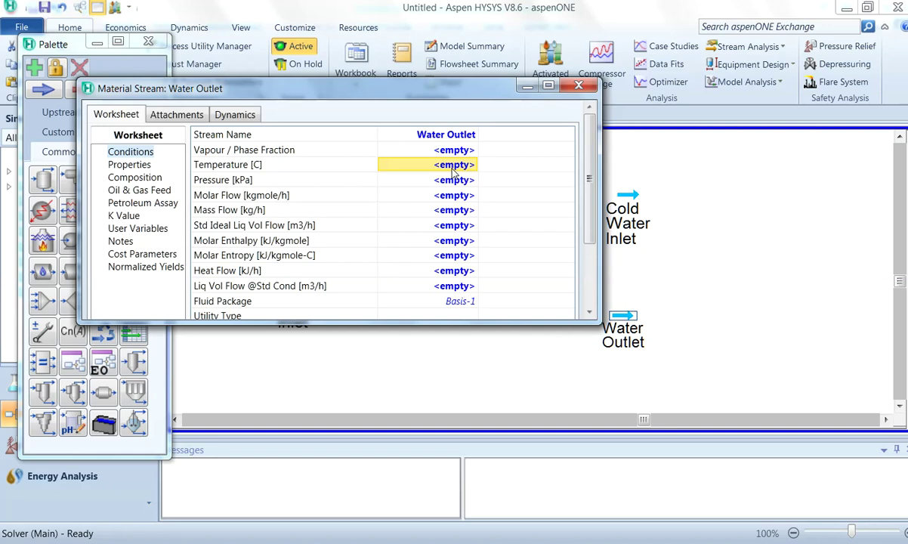
Set the Water Outlet temperature to 57 C and its pressure to 10 atm, and return to the flowsheet
type("57")
key("Return")
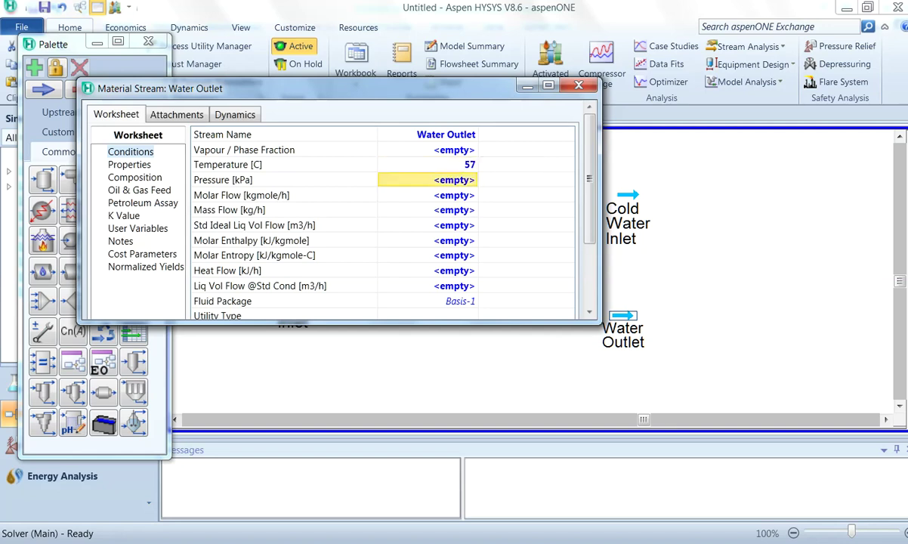
type("10")
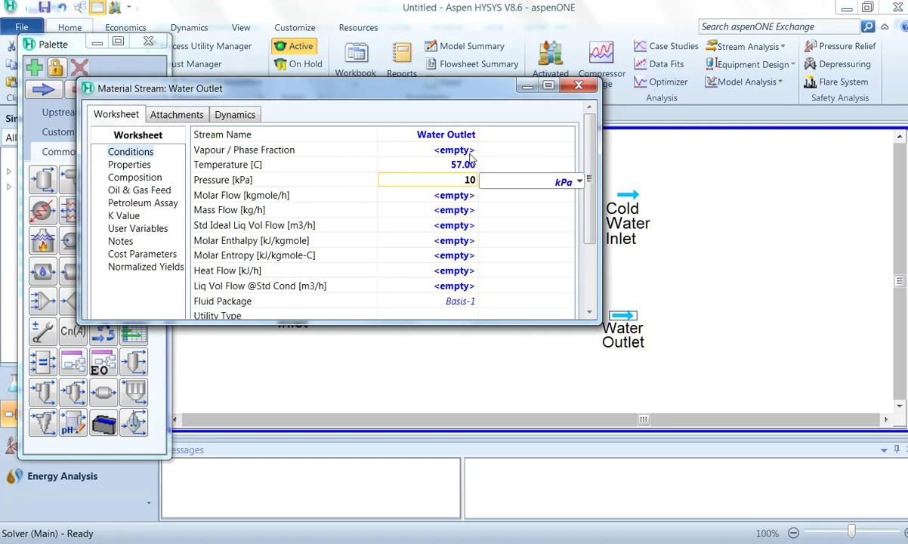
left_click(533, 181)
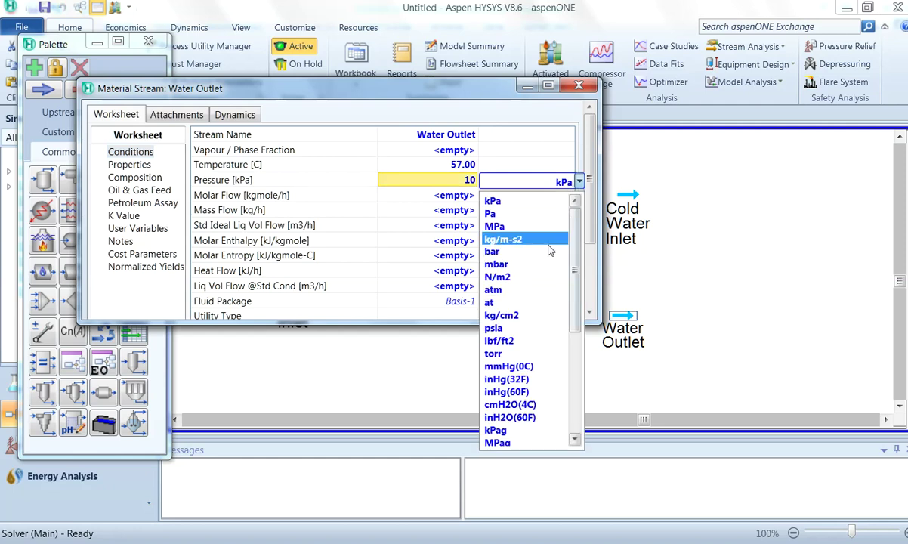
left_click(521, 290)
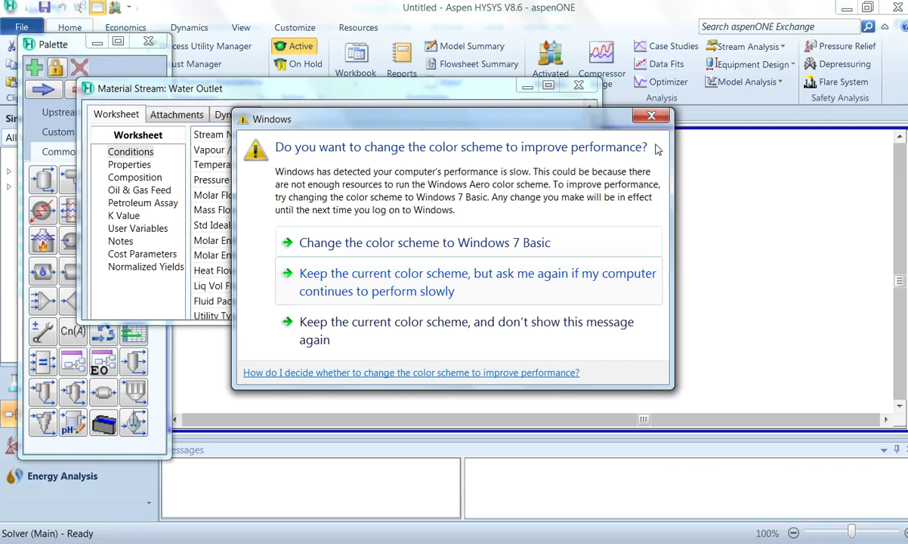
left_click(652, 117)
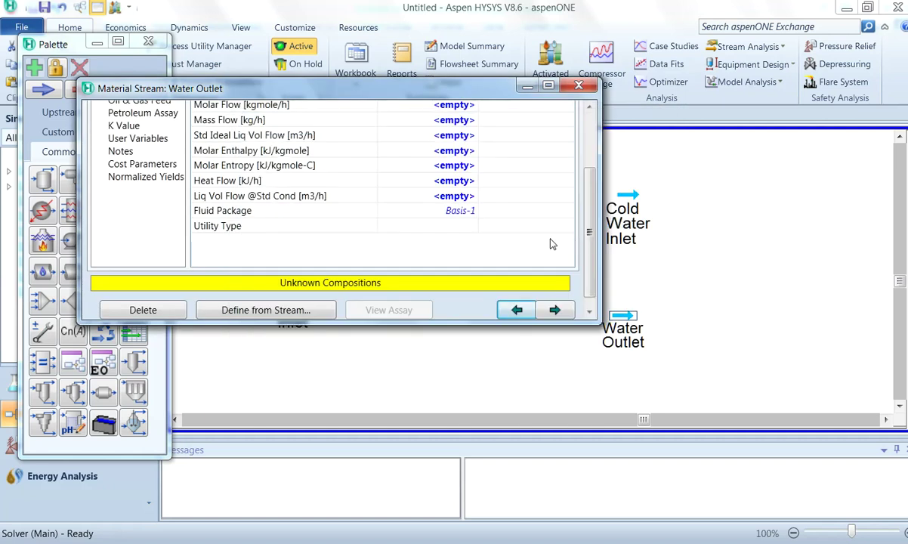
left_click(580, 86)
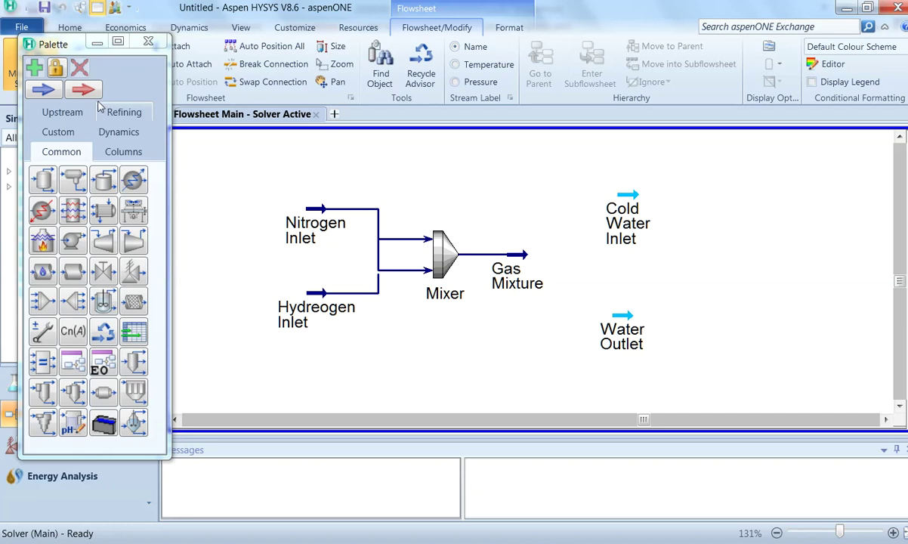
Place a material stream beyond the two water streams, at a height between them, and name it Gas Mixture Outlet
left_click(47, 90)
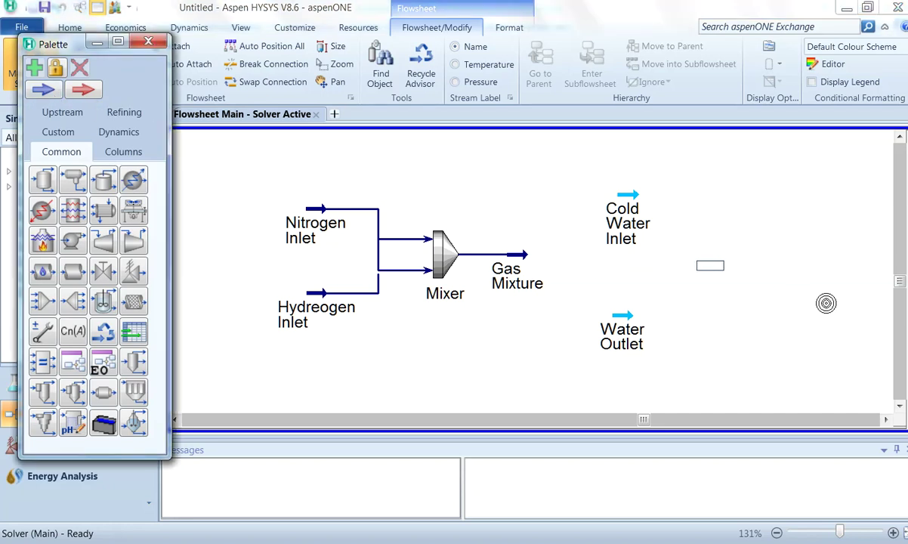
left_click(710, 275)
double_click(710, 275)
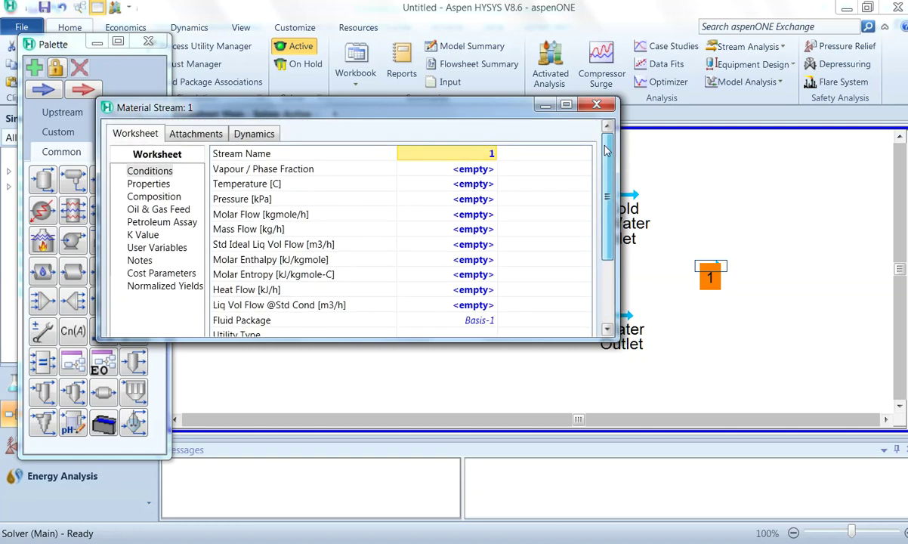
left_click(490, 154)
type("Gas Mixtur")
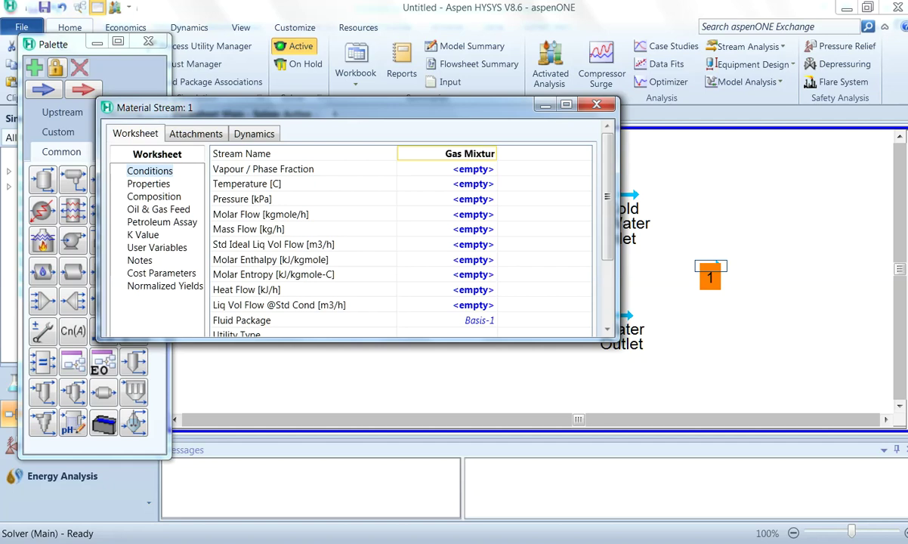
type("e Outlet")
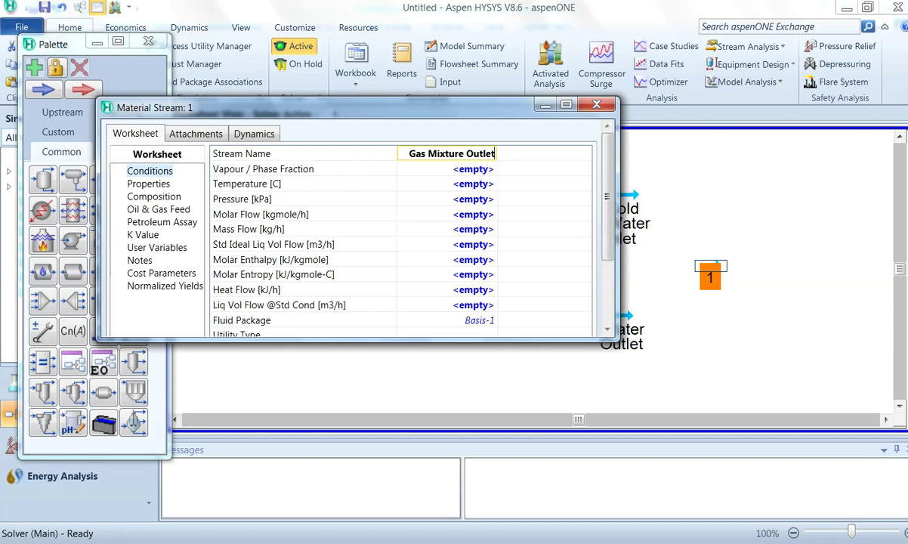
key("Return")
Set the Gas Mixture Outlet temperature to 90 C and its pressure to 6680 kPa, and return to the flowsheet
left_click(474, 185)
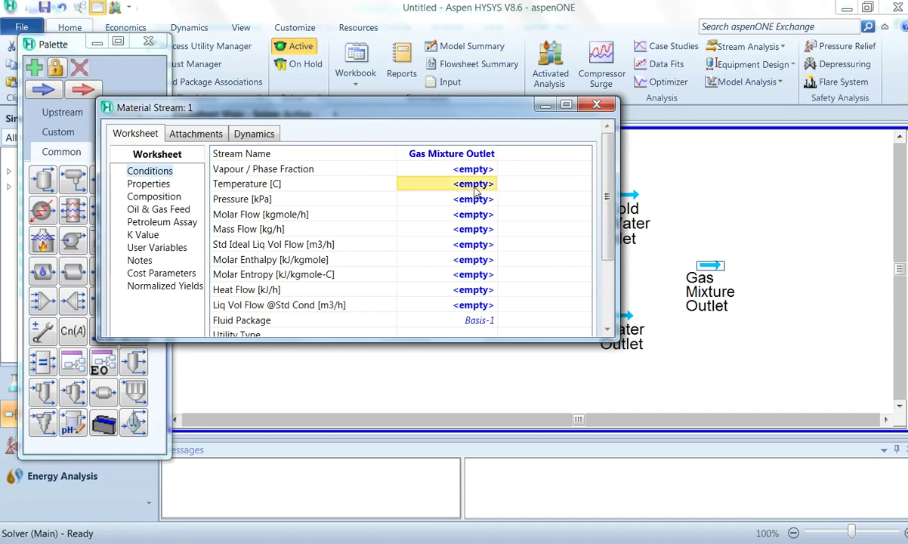
type("90")
key("Return")
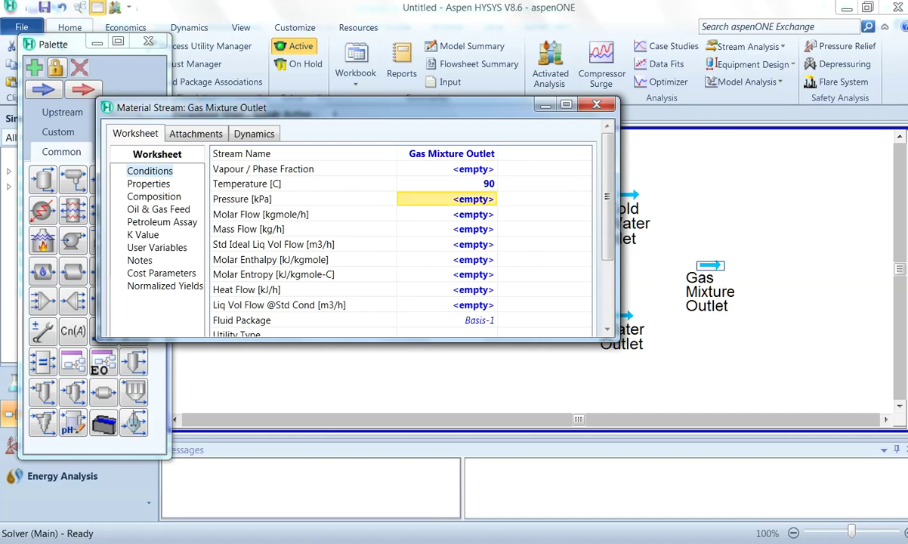
type("6680")
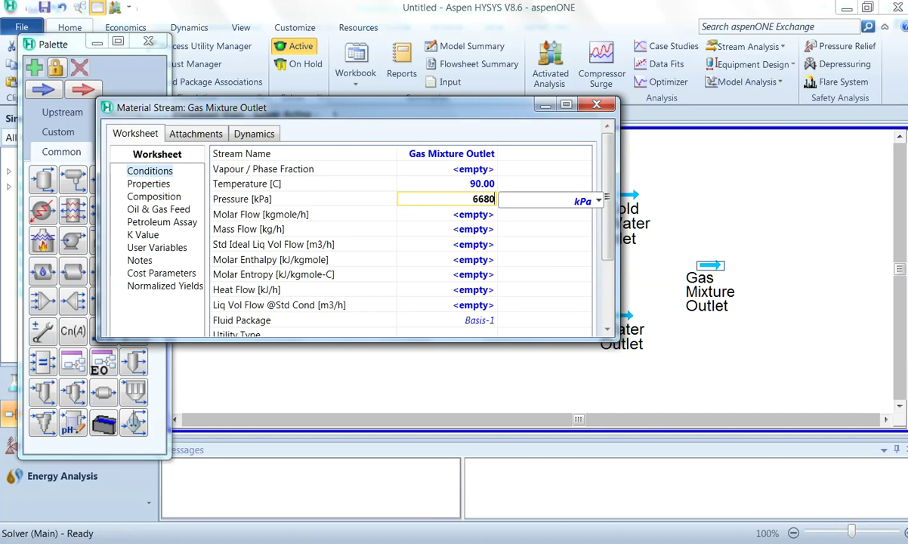
key("Return")
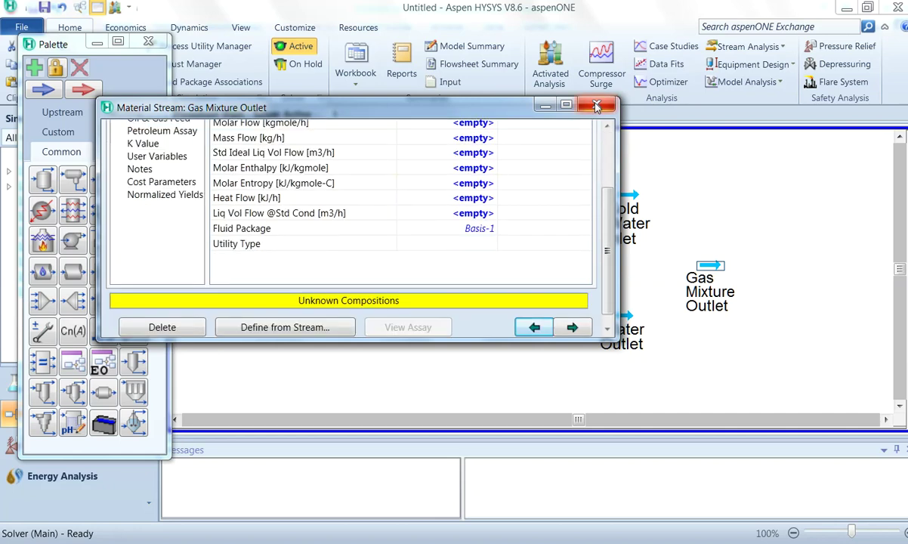
left_click(596, 106)
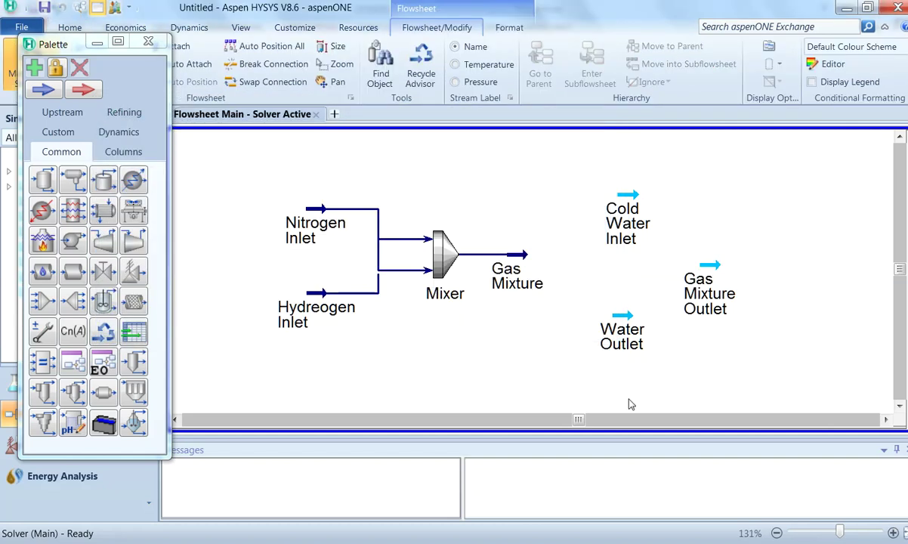
Place a heat exchanger between the Cold Water Inlet and Water Outlet streams, name it Heat Exchanger, and dismiss the Windows color scheme prompts
left_click(106, 214)
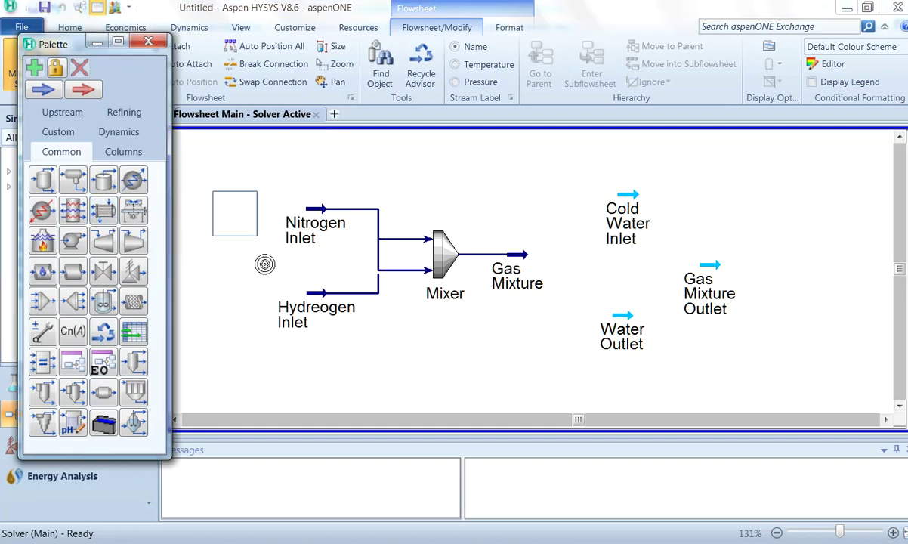
left_click(703, 335)
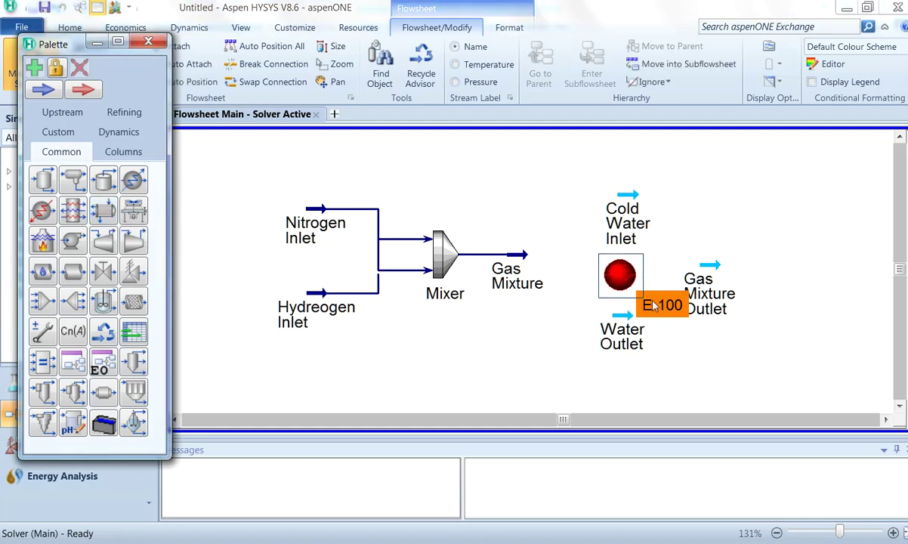
double_click(616, 277)
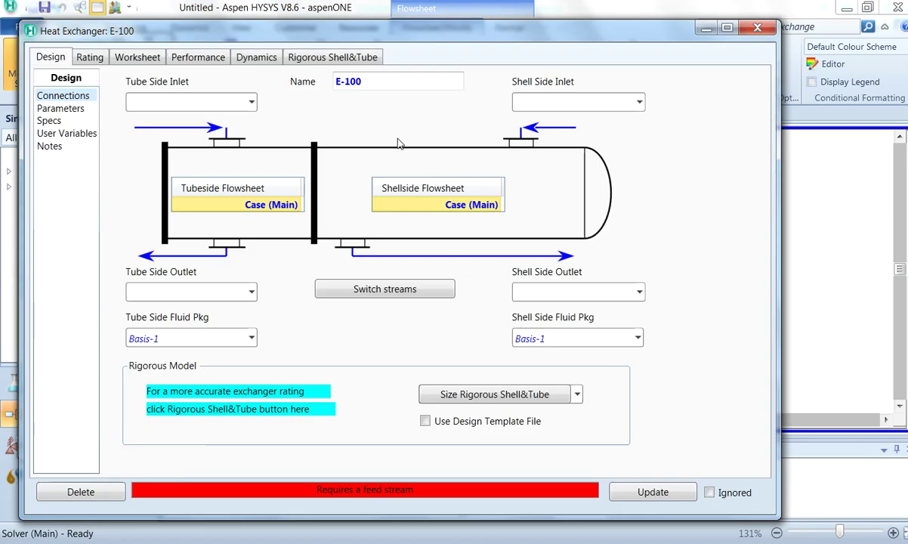
left_click(368, 84)
type("Heat WE")
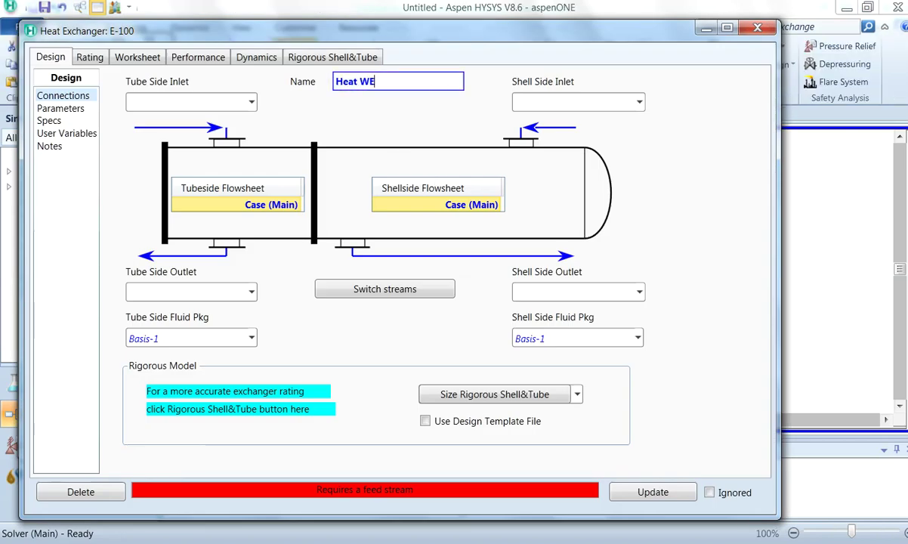
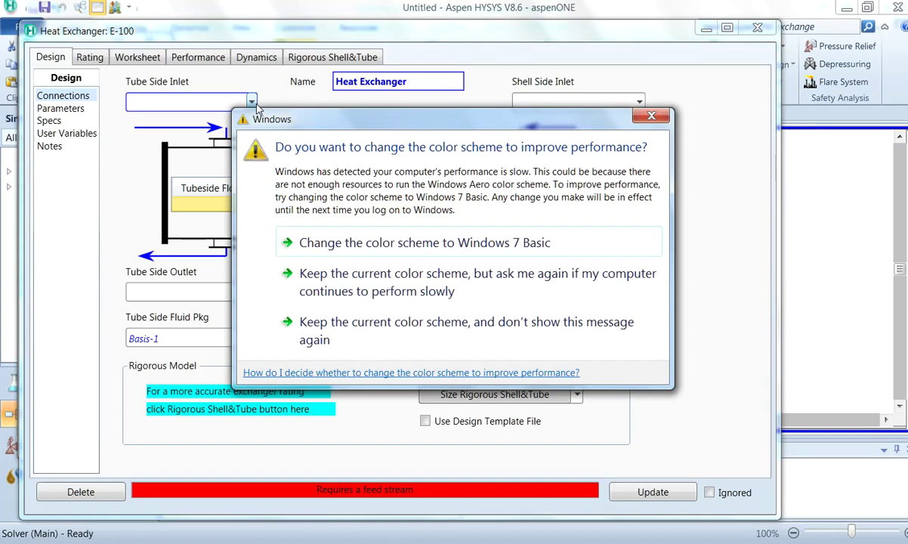
left_click(652, 114)
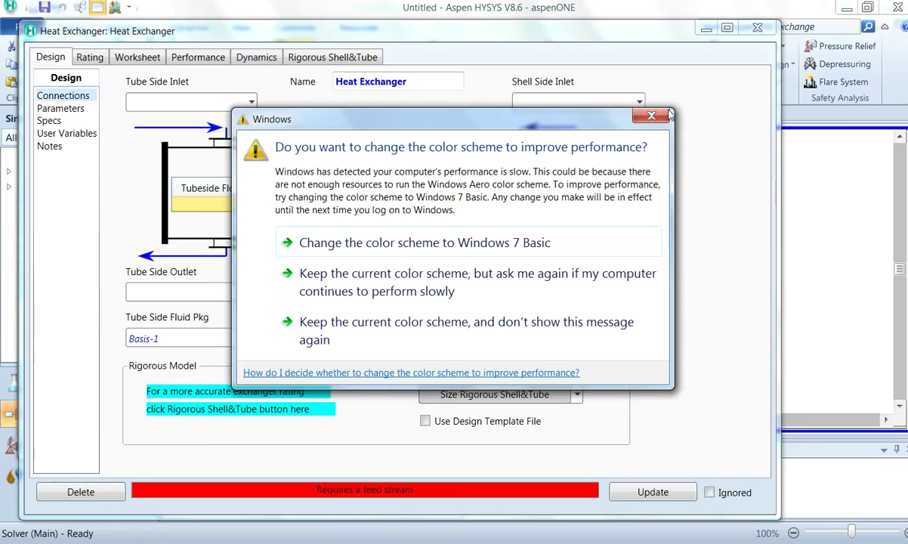
left_click(651, 116)
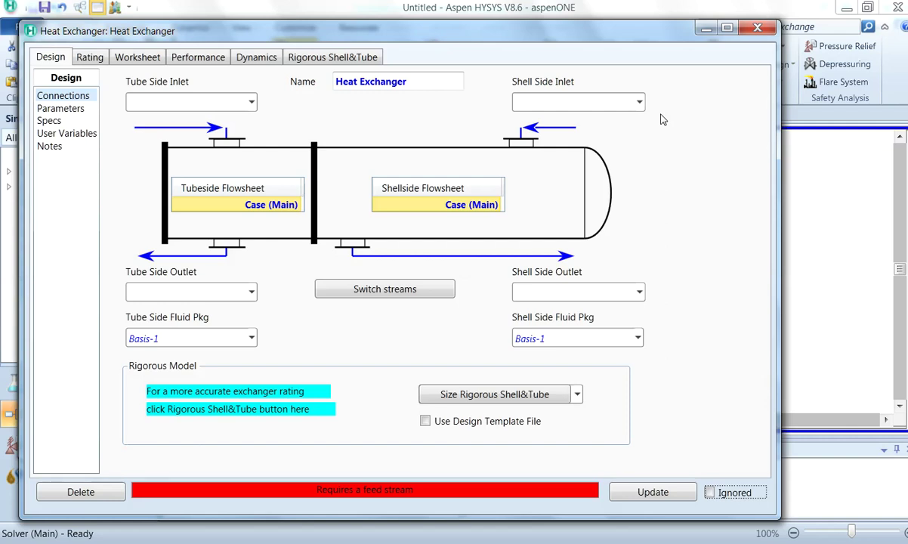
Connect Gas Mixture as the heat exchanger's tube side inlet and Gas Mixture Outlet as its tube side outlet
left_click(251, 103)
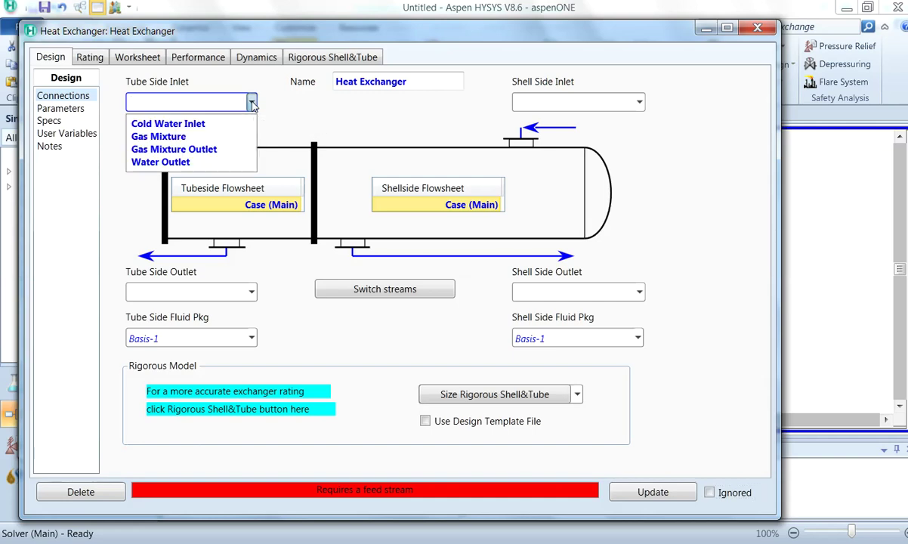
left_click(221, 141)
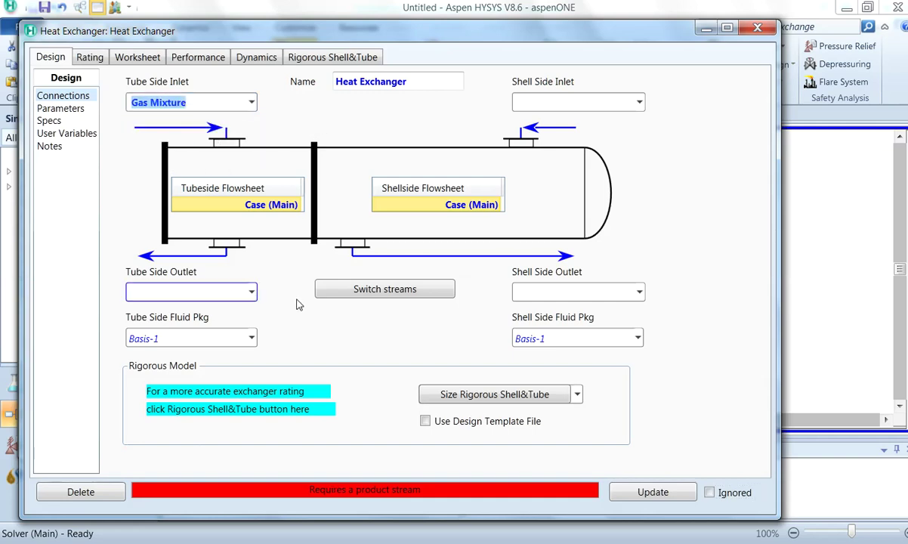
left_click(251, 294)
left_click(252, 294)
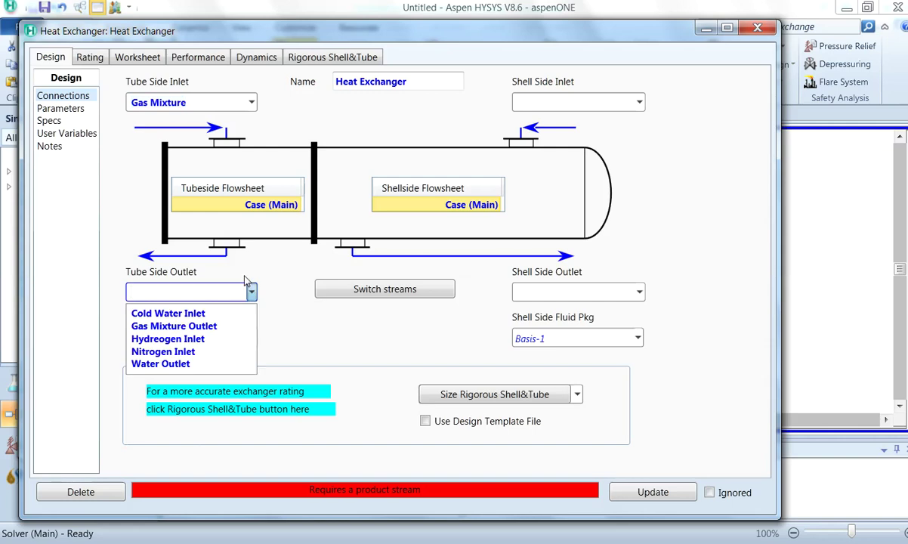
left_click(228, 331)
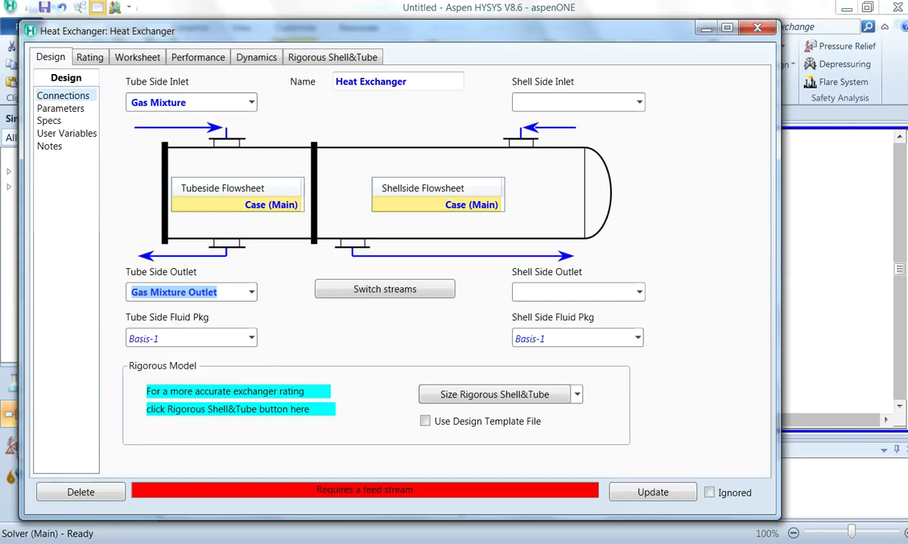
Connect Cold Water Inlet as the heat exchanger's shell side inlet and Water Outlet as its shell side outlet
left_click(638, 104)
left_click(570, 121)
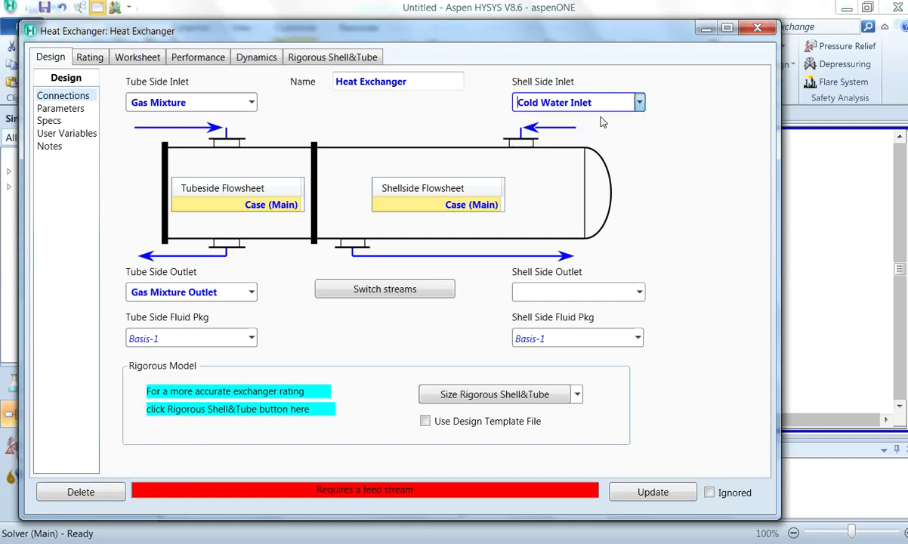
left_click(639, 292)
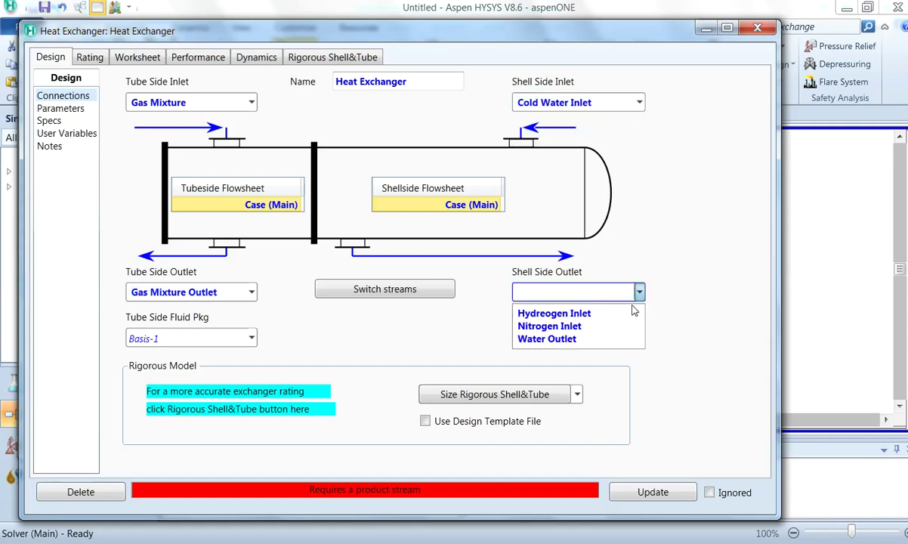
left_click(602, 341)
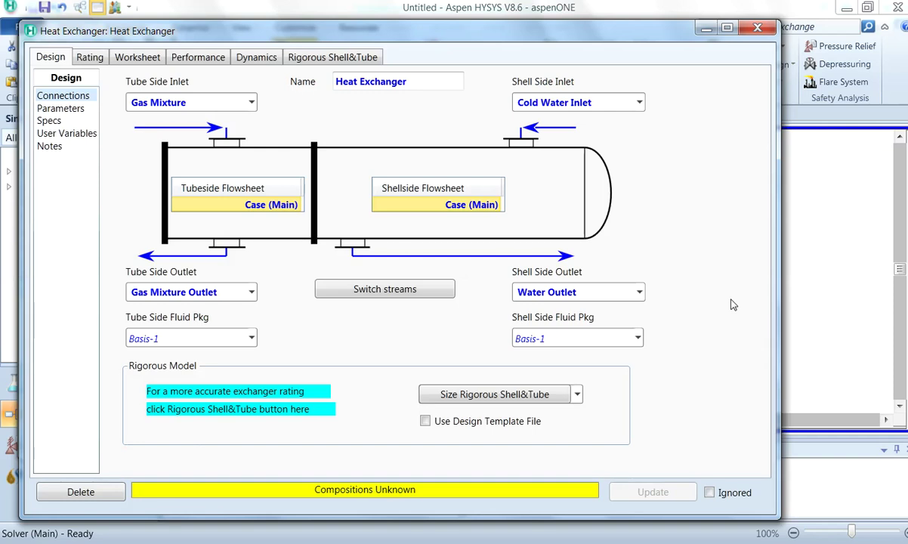
Try to set the Cold Water Inlet vapour fraction to 1 in the exchanger's worksheet, and return to the flowsheet
left_click(134, 61)
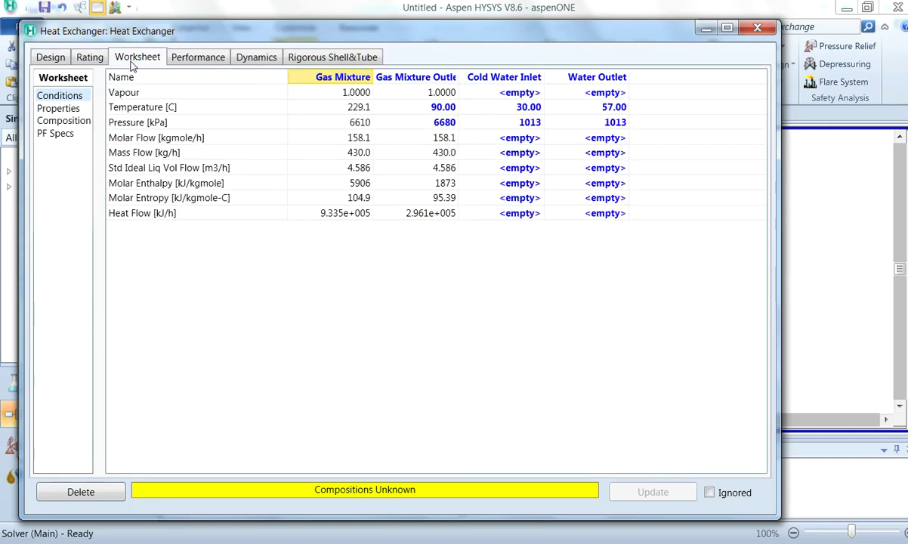
left_click(515, 95)
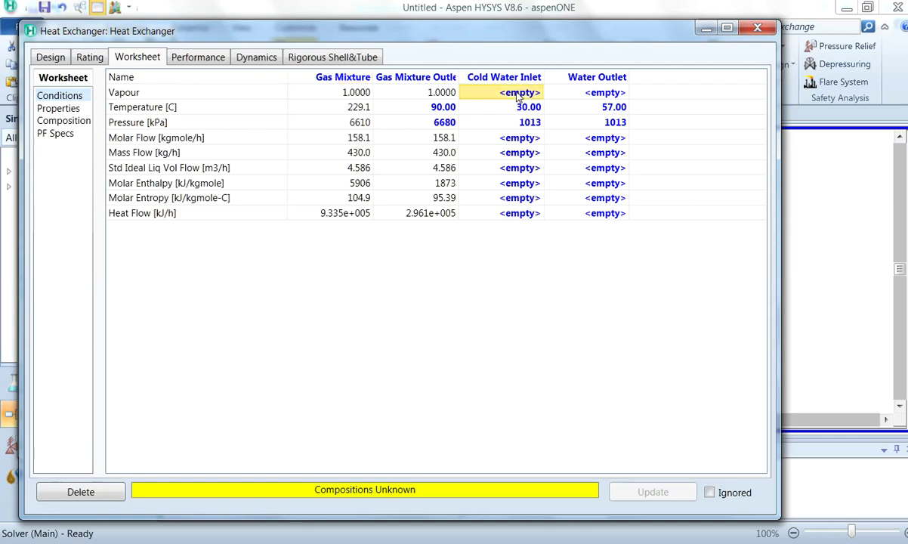
type("1")
key("Return")
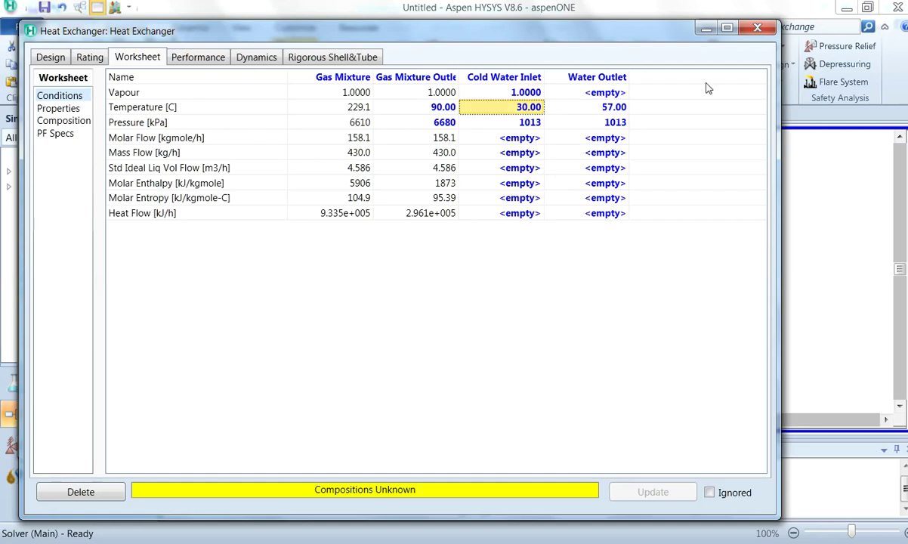
left_click(705, 30)
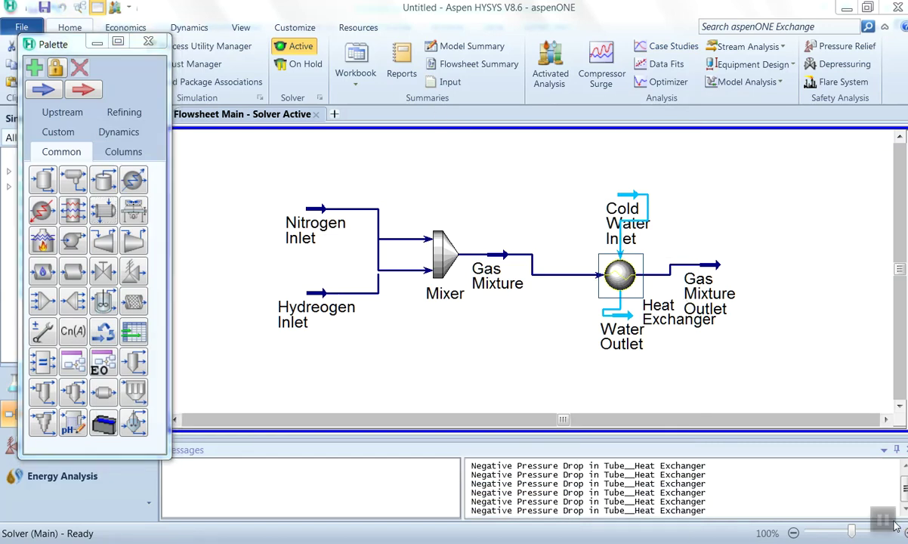
In the exchanger's worksheet, set the Cold Water Inlet mole fractions to Hydrogen 0, Nitrogen 0 and H2O 1, and return to the flowsheet
left_click(627, 223)
double_click(614, 271)
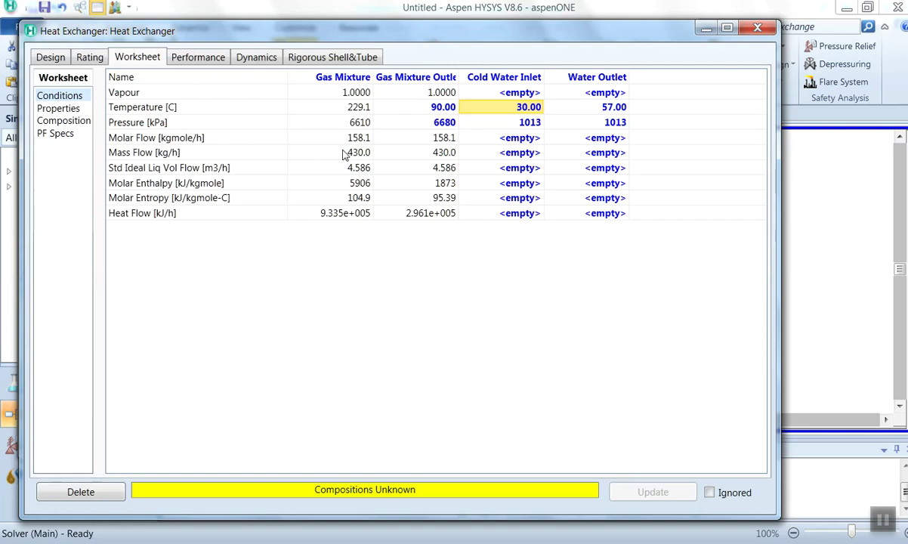
left_click(69, 119)
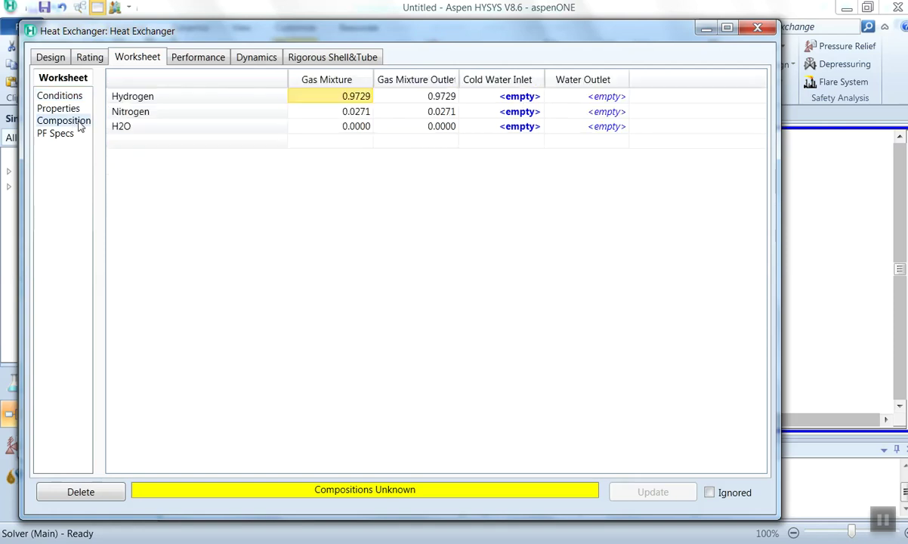
left_click(524, 98)
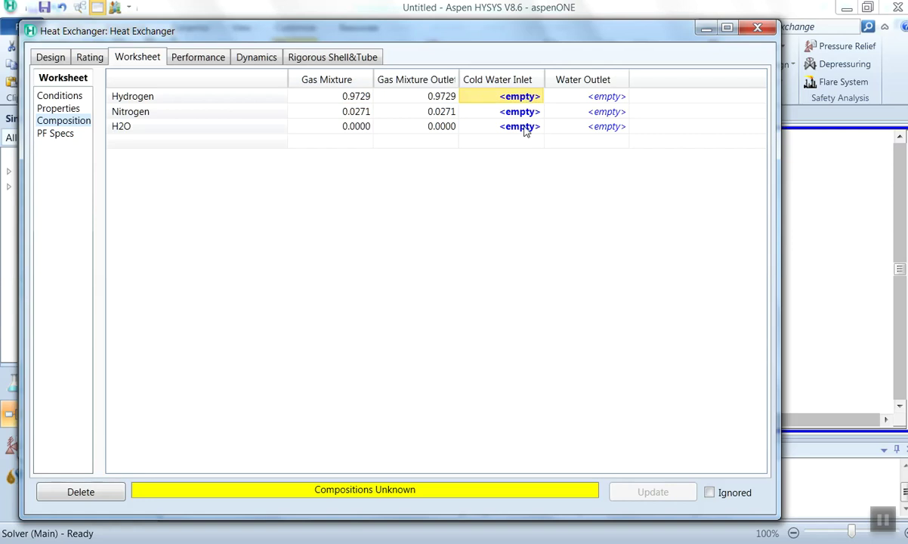
type("0")
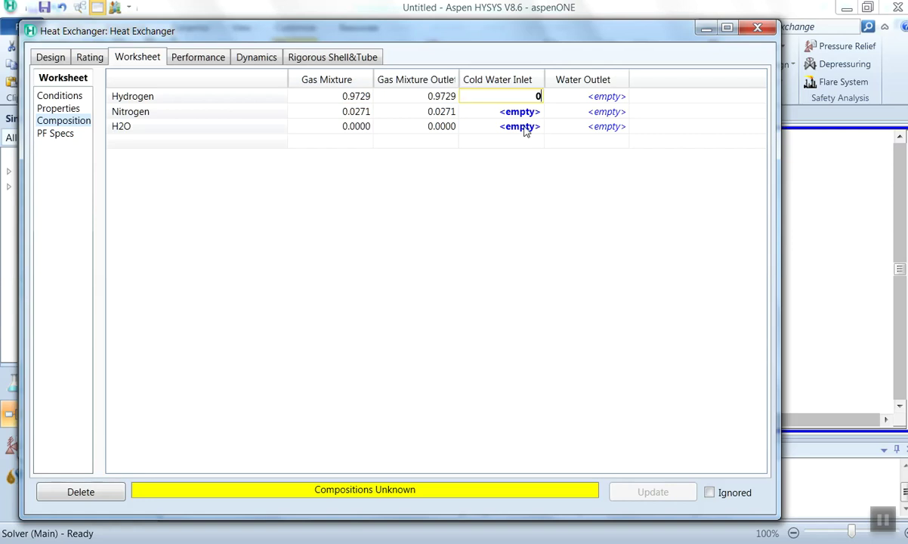
key("Return")
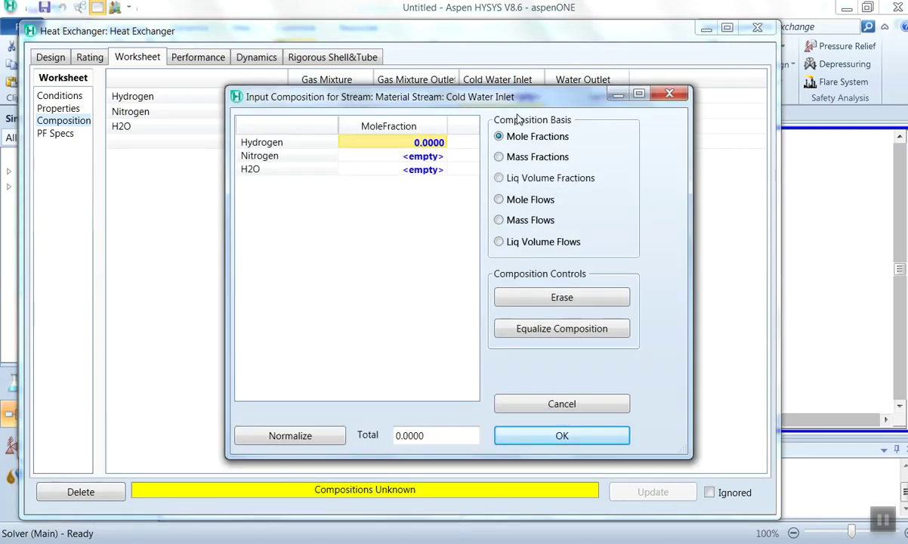
left_click(440, 159)
type("0")
left_click(429, 172)
type("1")
key("Return")
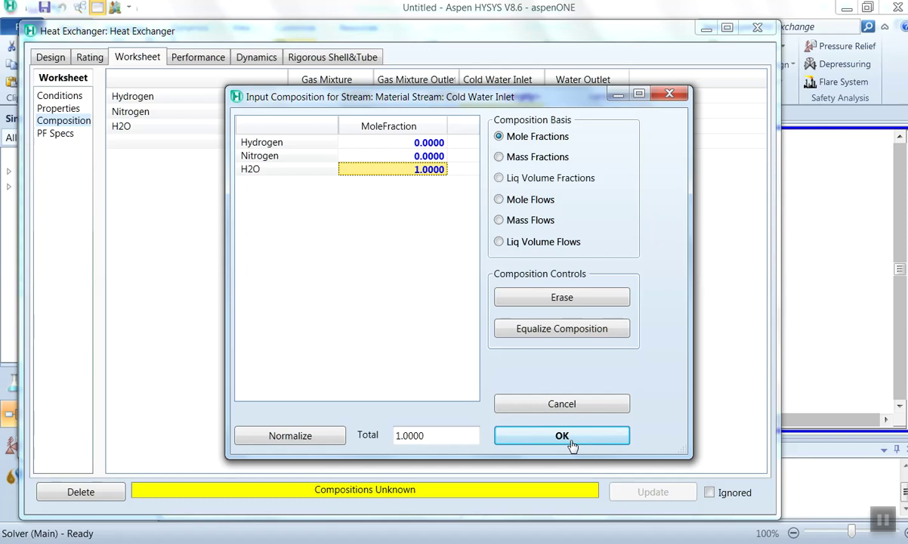
left_click(318, 436)
left_click(553, 438)
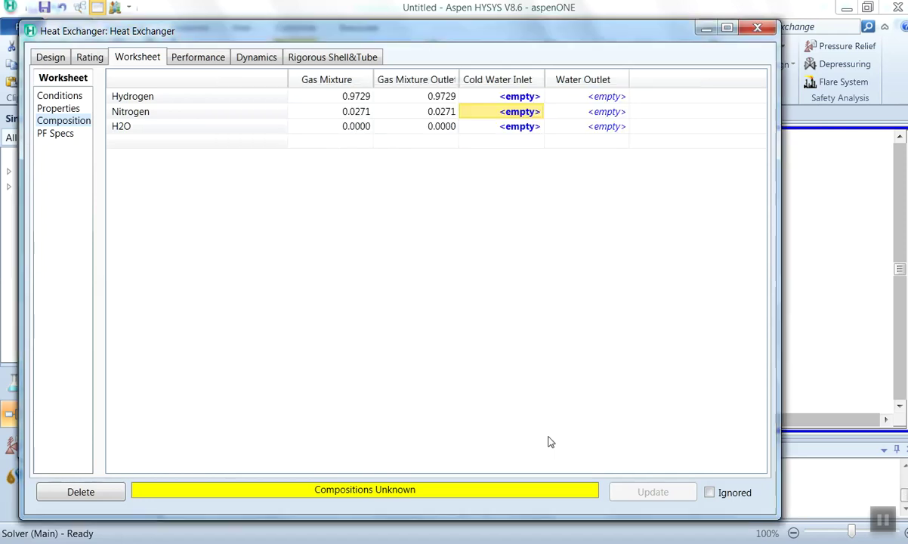
left_click(757, 28)
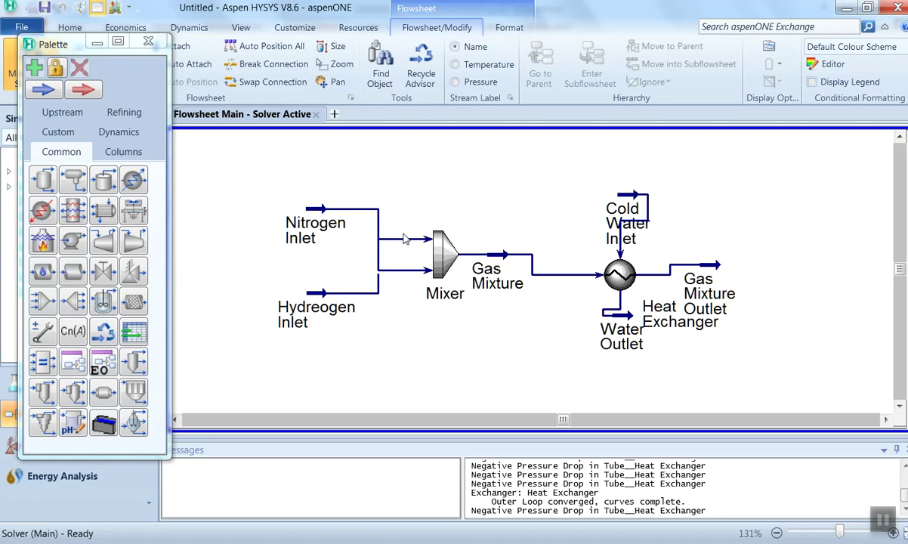
Auto-position all flowsheet objects, and move the Nitrogen Inlet stream slightly up and the Hydreogen Inlet stream slightly down
left_click(287, 50)
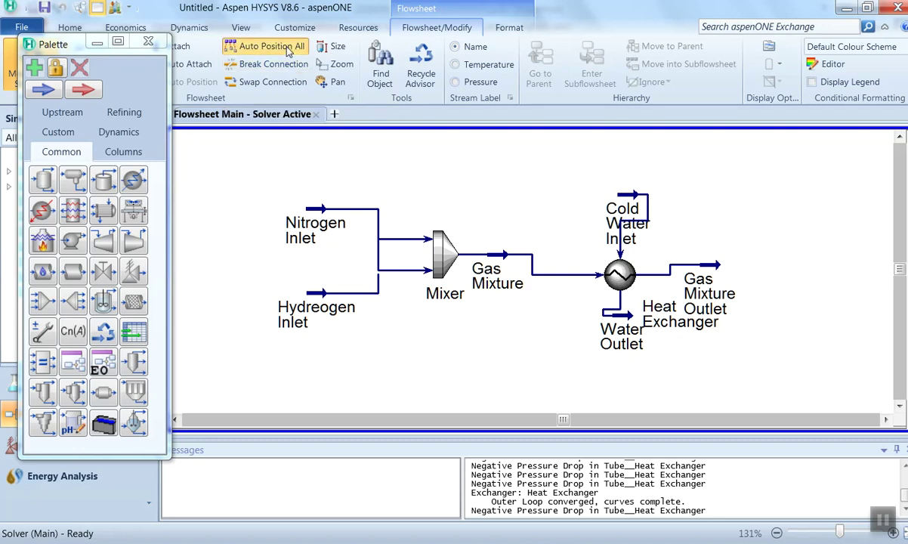
left_click_drag(355, 245, 355, 217)
left_click(365, 300)
left_click_drag(365, 300, 365, 323)
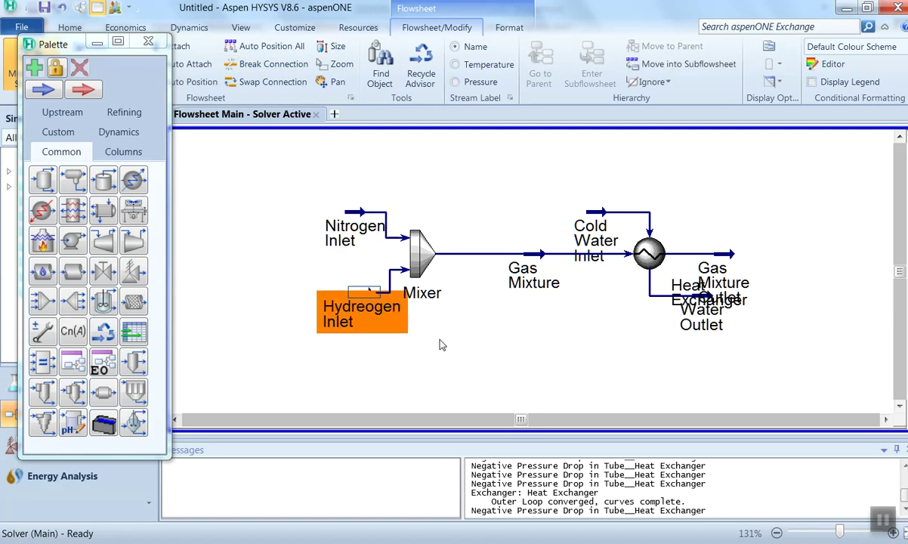
left_click(447, 347)
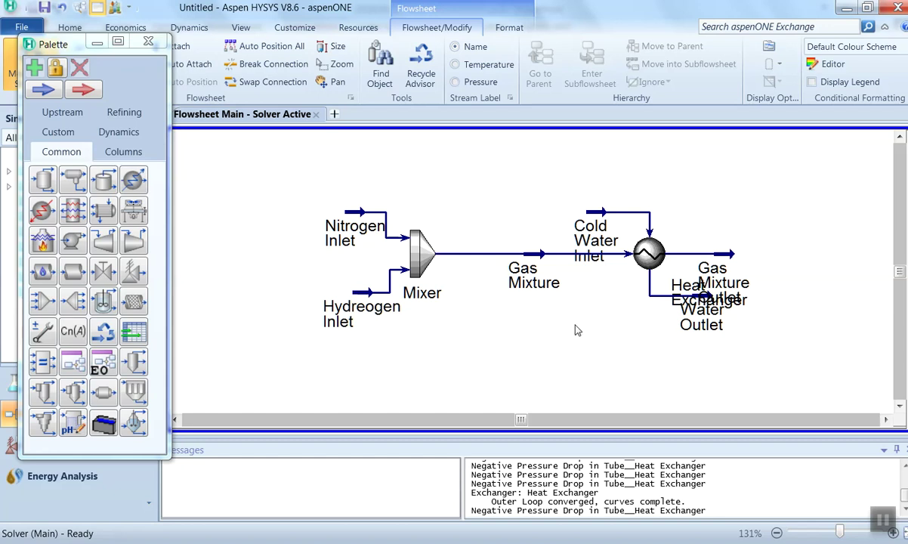
Open the heat exchanger in a maximized window and review its stream conditions, connections and design parameters
double_click(636, 254)
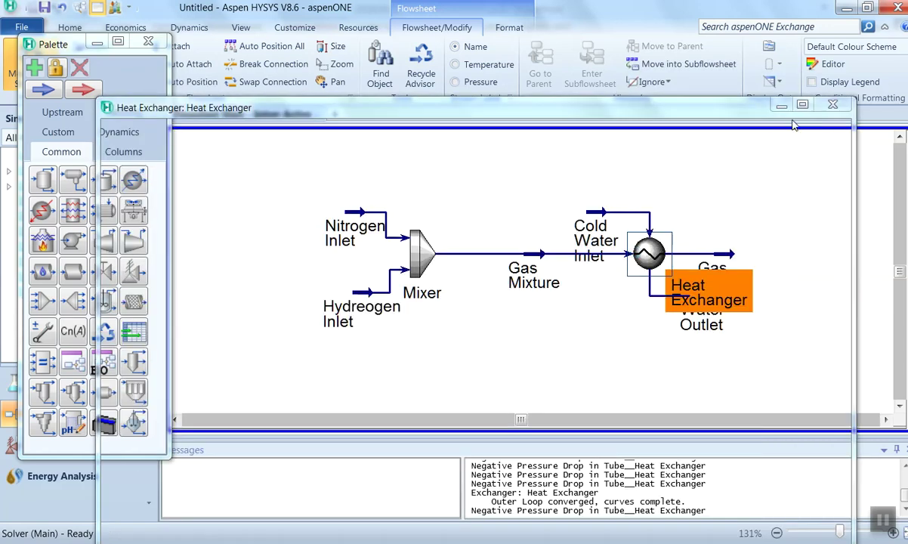
left_click(804, 106)
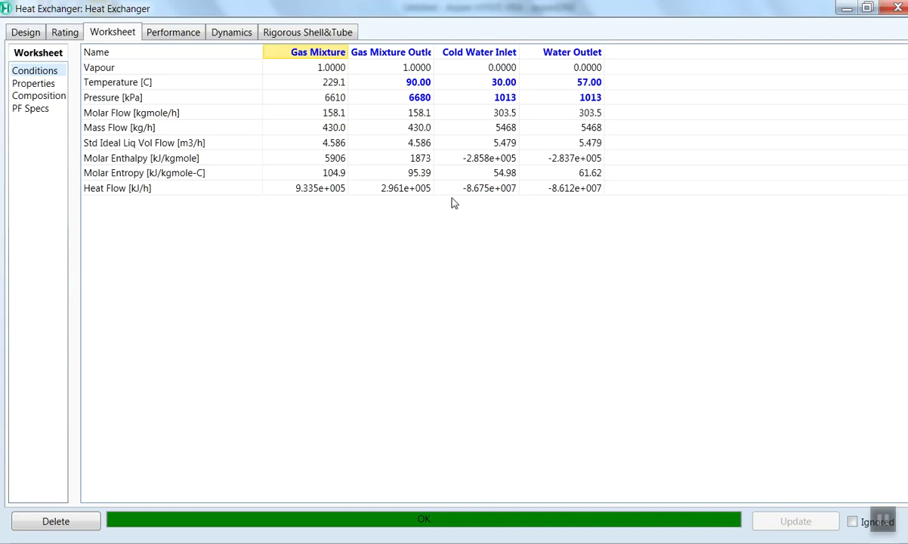
left_click(31, 33)
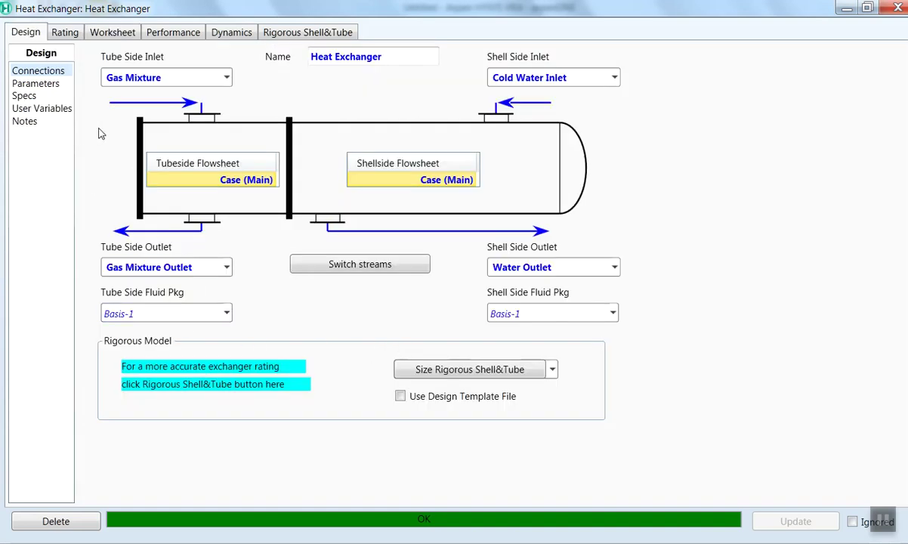
left_click(35, 84)
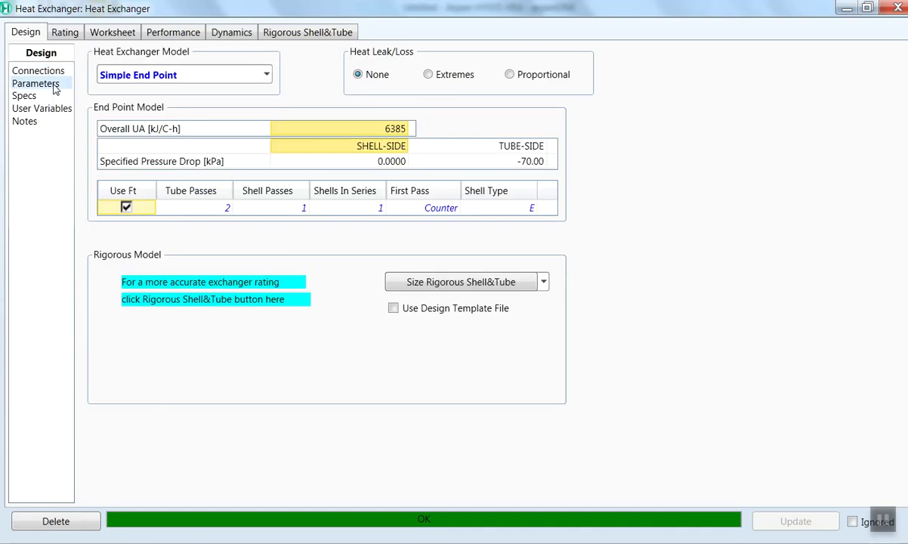
left_click(618, 111)
Examine the exchanger's overall sizing results and its shell sizing data, including shell diameter, tube pitch and tube layout angle
left_click(66, 34)
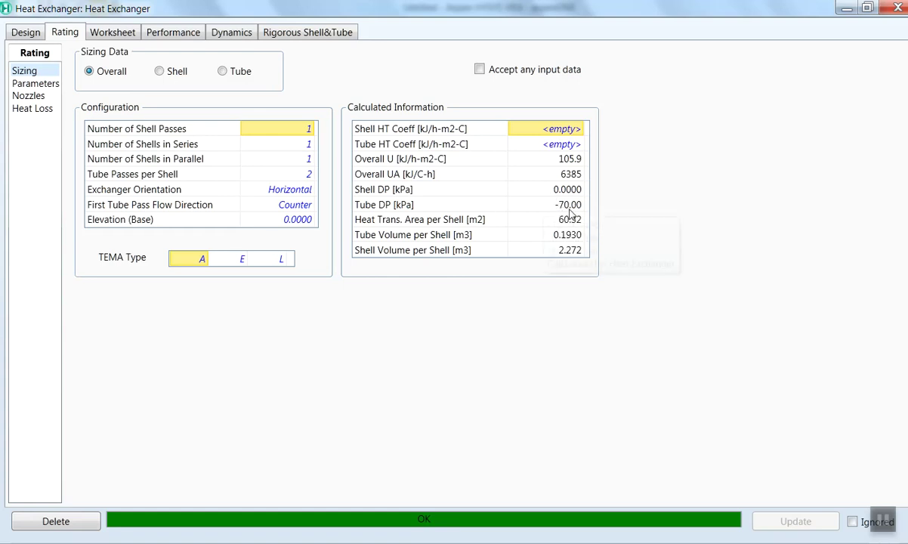
mouse_move(566, 213)
mouse_move(563, 243)
mouse_move(575, 260)
left_click(161, 74)
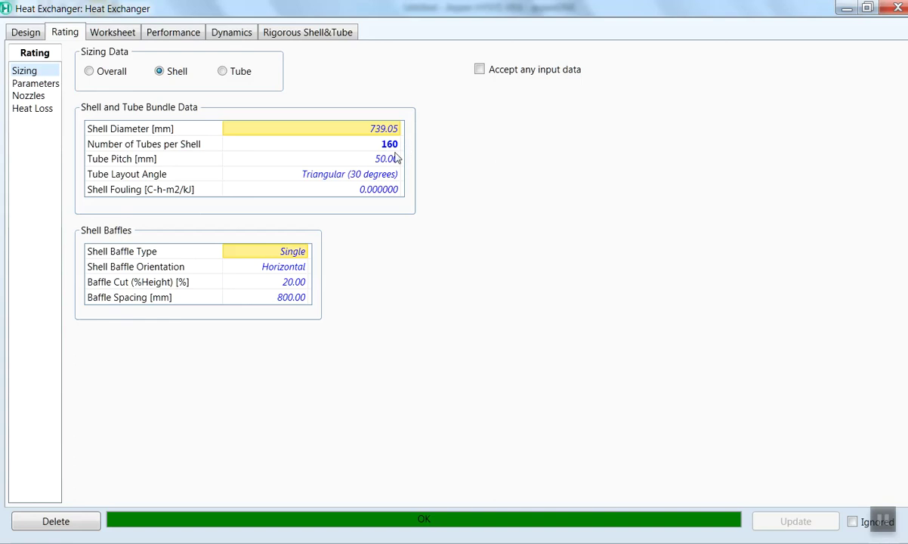
mouse_move(394, 166)
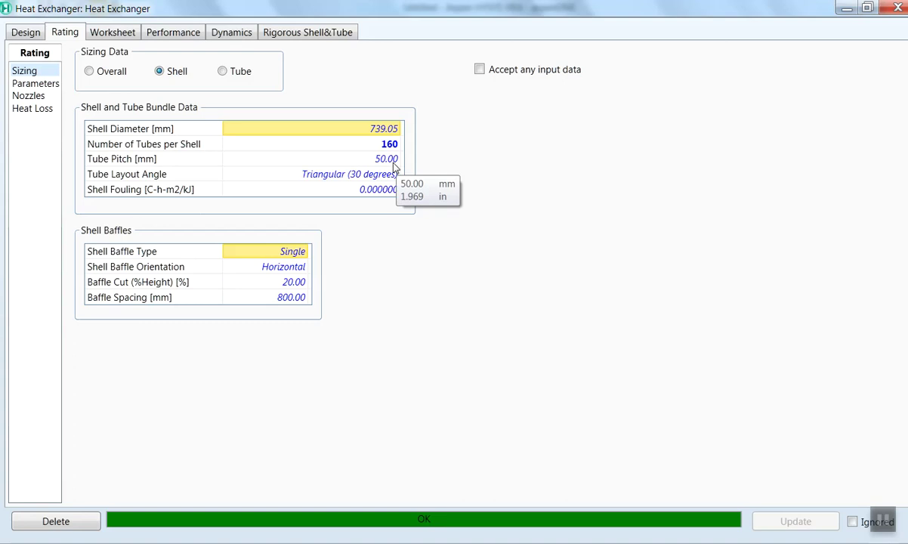
left_click(297, 178)
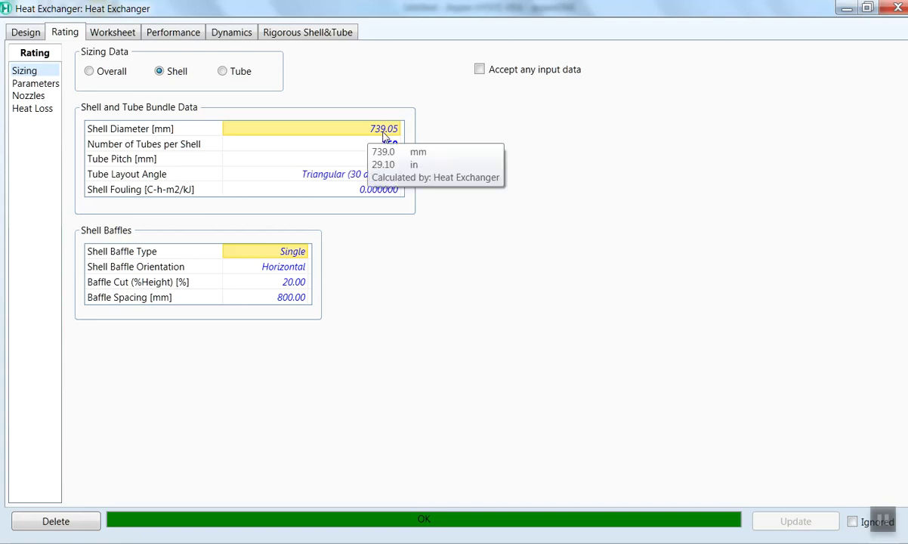
left_click(651, 118)
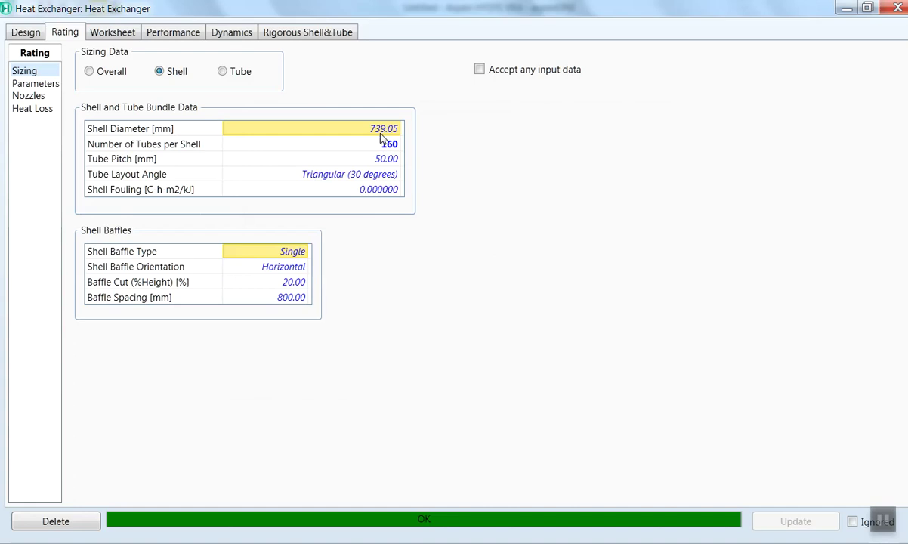
Set the exchanger's tube layout angle to Triangular Rotated (60 degrees)
left_click(396, 176)
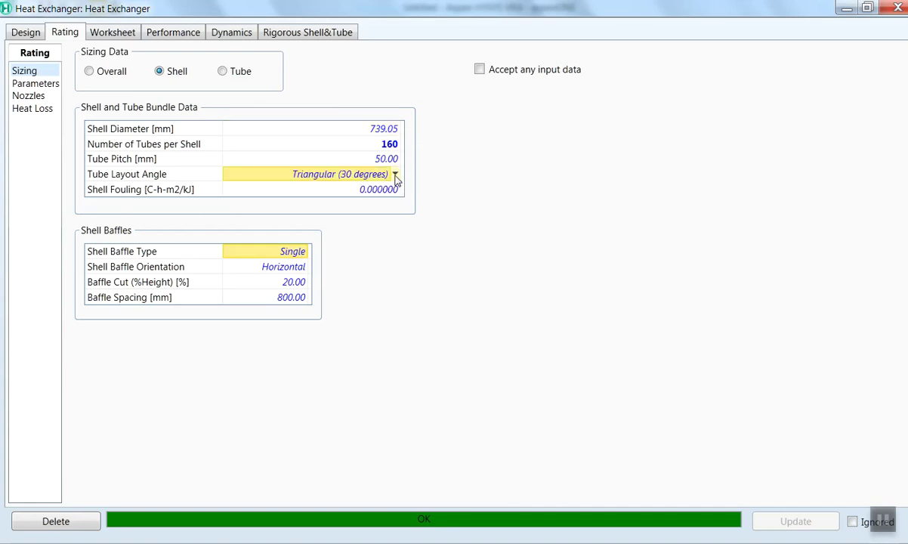
left_click(396, 179)
left_click(396, 178)
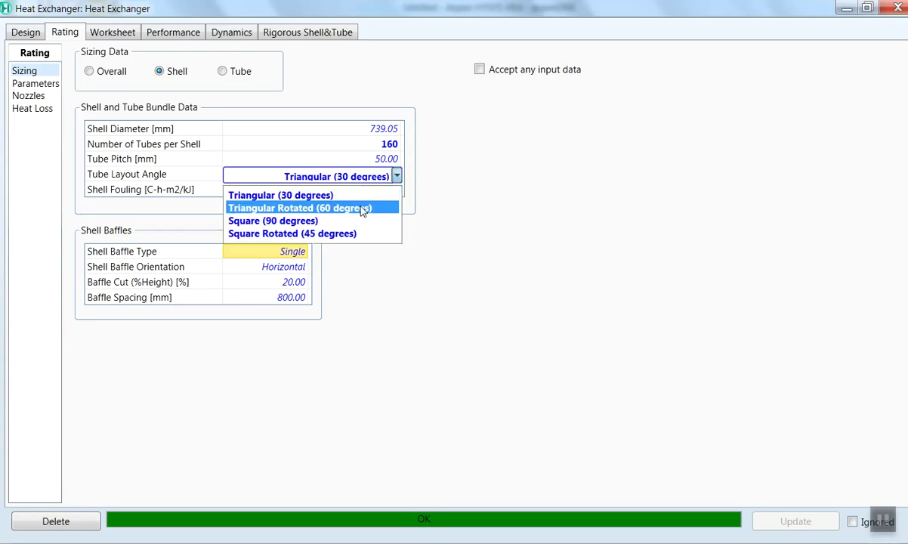
left_click(363, 209)
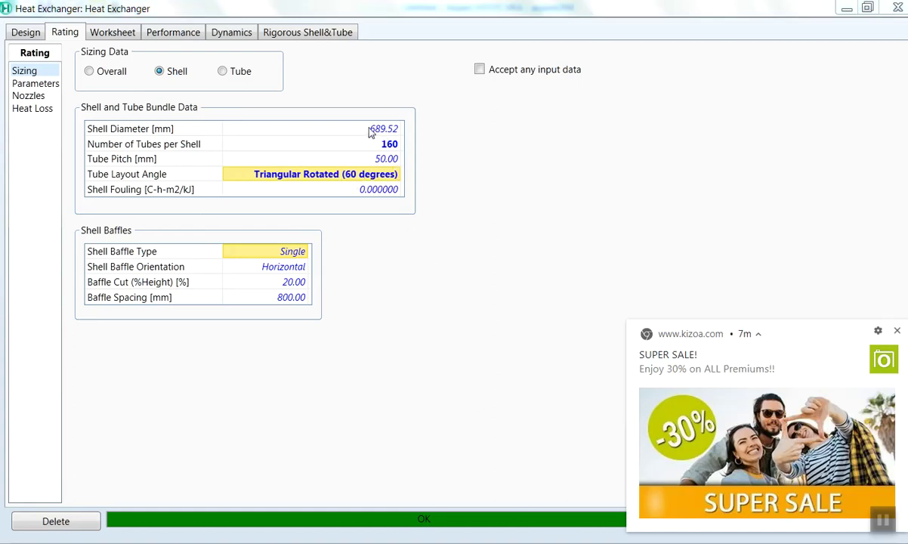
Set the exchanger's tube layout angle to Square (90 degrees)
mouse_move(386, 133)
left_click(397, 176)
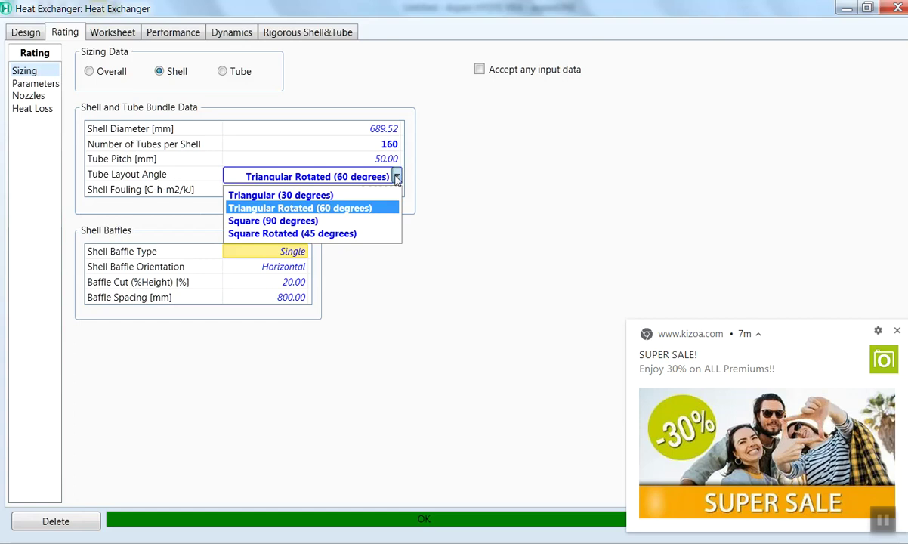
left_click(343, 221)
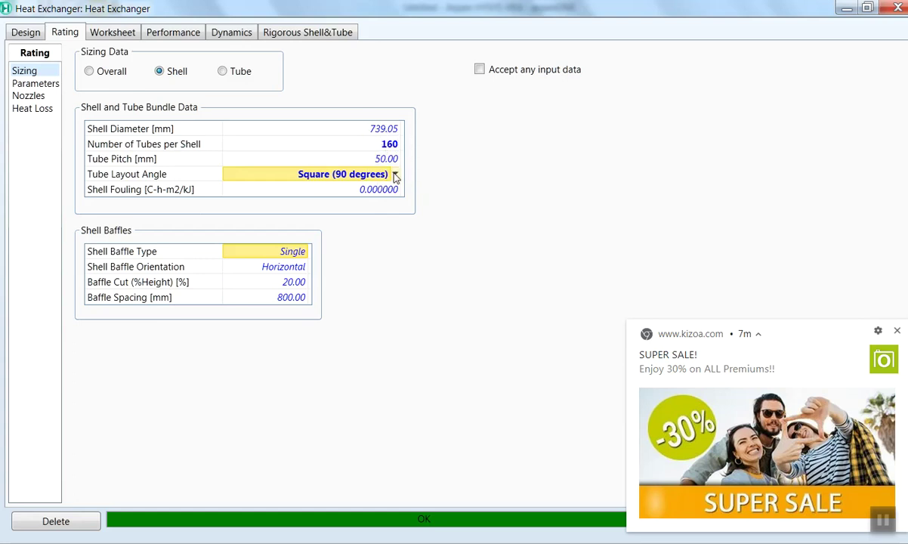
Set the exchanger's tube layout angle to Square Rotated (45 degrees)
left_click(397, 175)
left_click(397, 176)
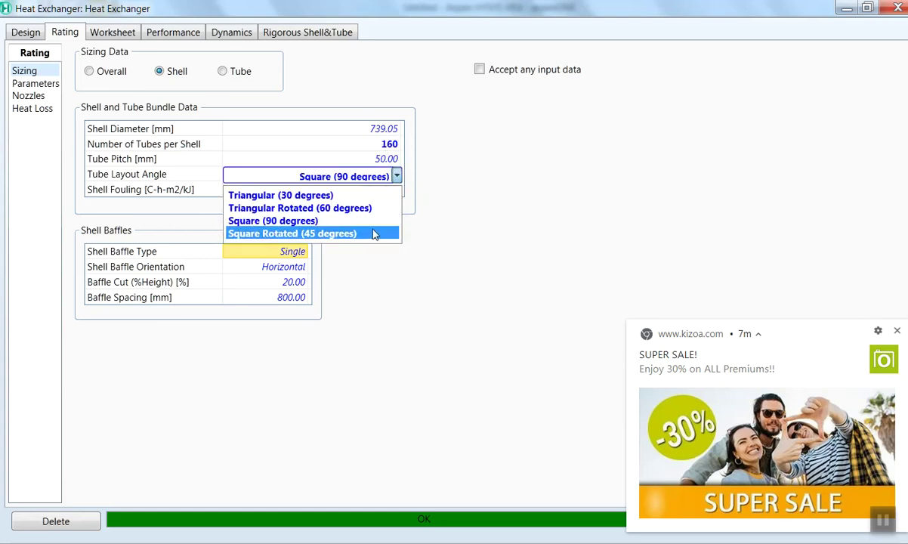
left_click(373, 235)
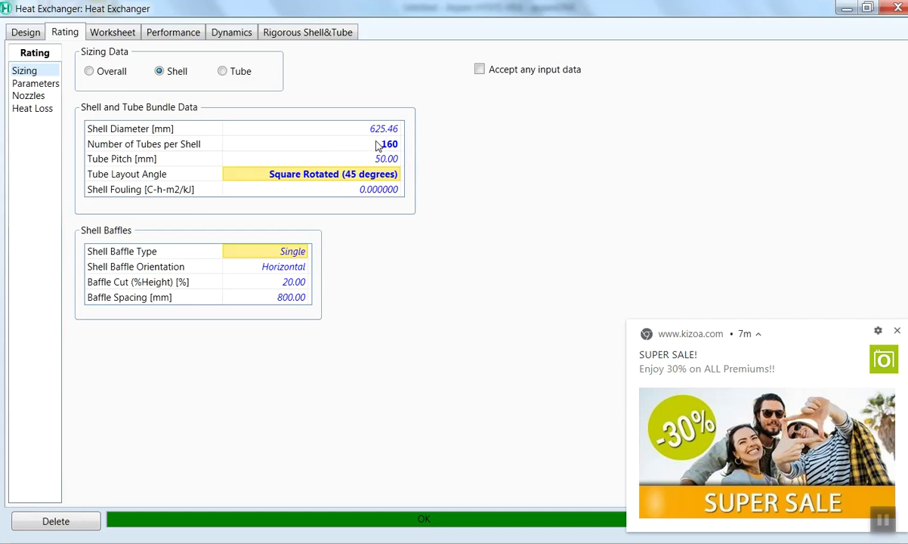
left_click(393, 175)
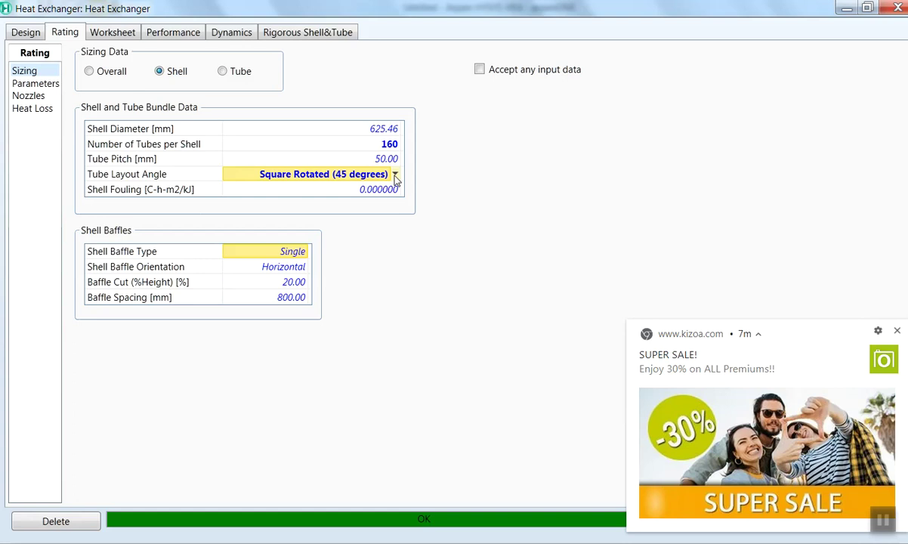
Review the conditions, compositions and physical properties of the streams connected to the exchanger
left_click(111, 36)
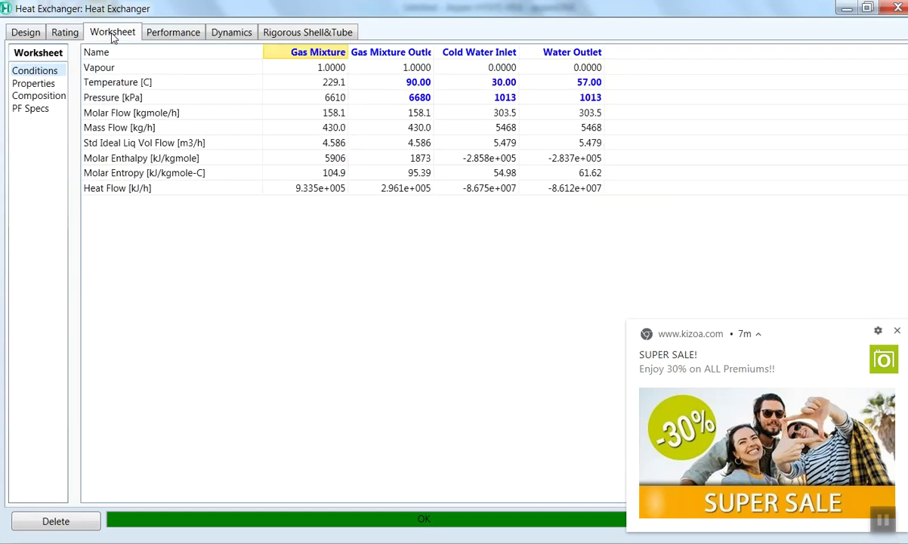
left_click(52, 96)
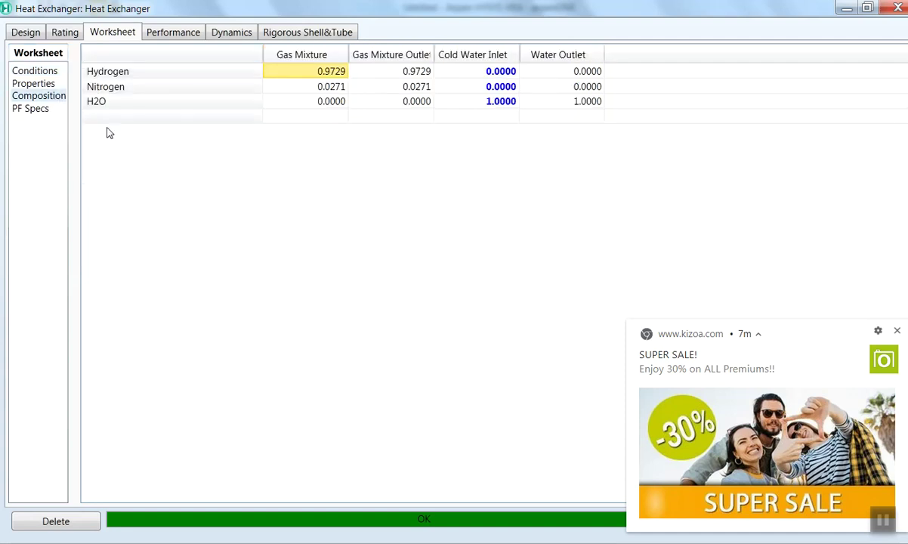
left_click(49, 85)
scroll(194, 214, "down", 5)
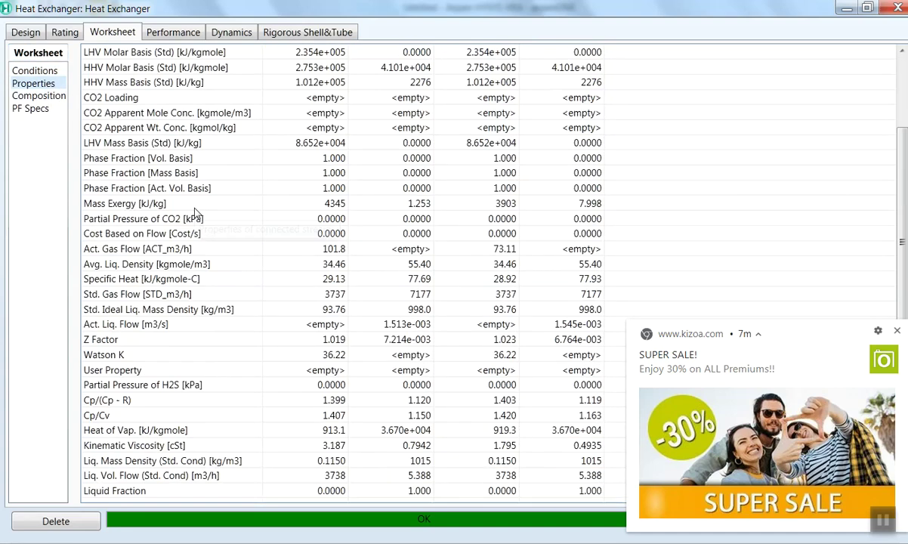
scroll(194, 213, "down", 5)
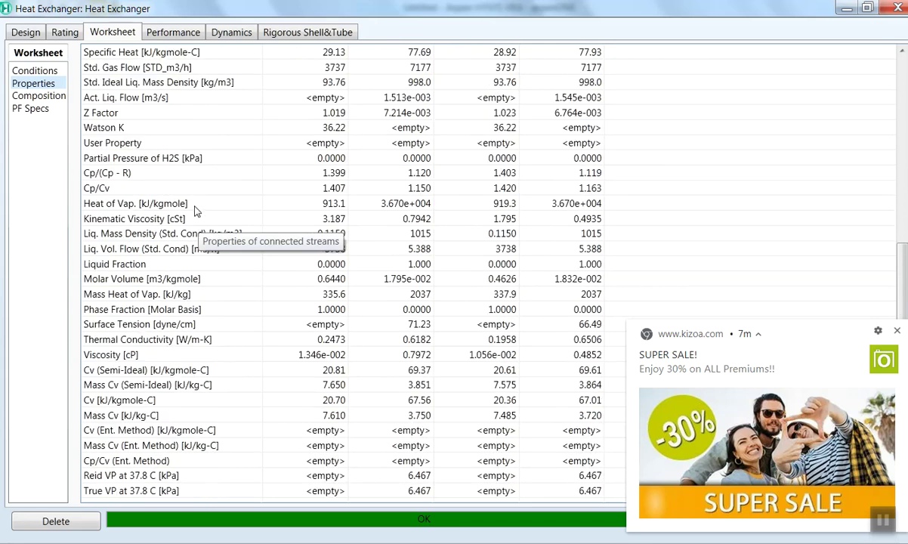
Examine the exchanger's performance details, including duty, UA, LMTD and pinch temperatures, and dismiss the Windows color scheme prompt
left_click(174, 35)
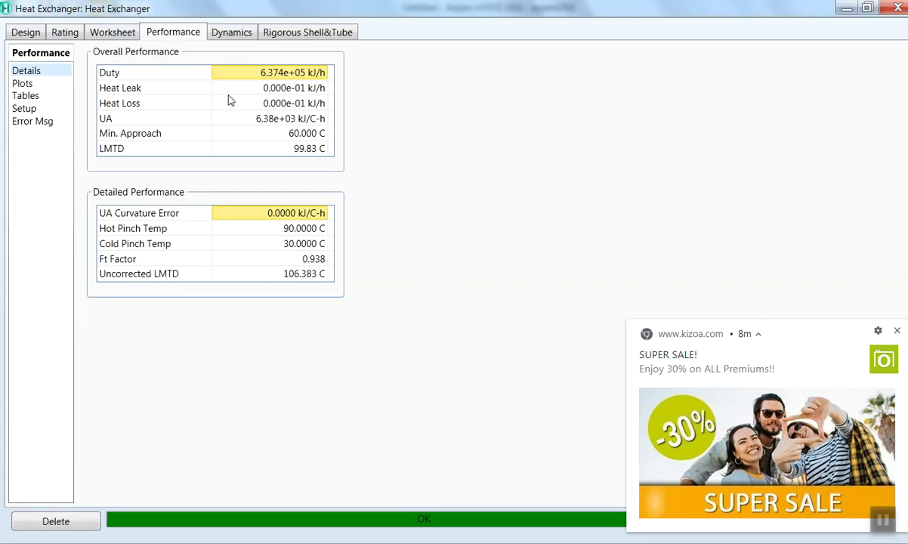
mouse_move(257, 78)
mouse_move(269, 126)
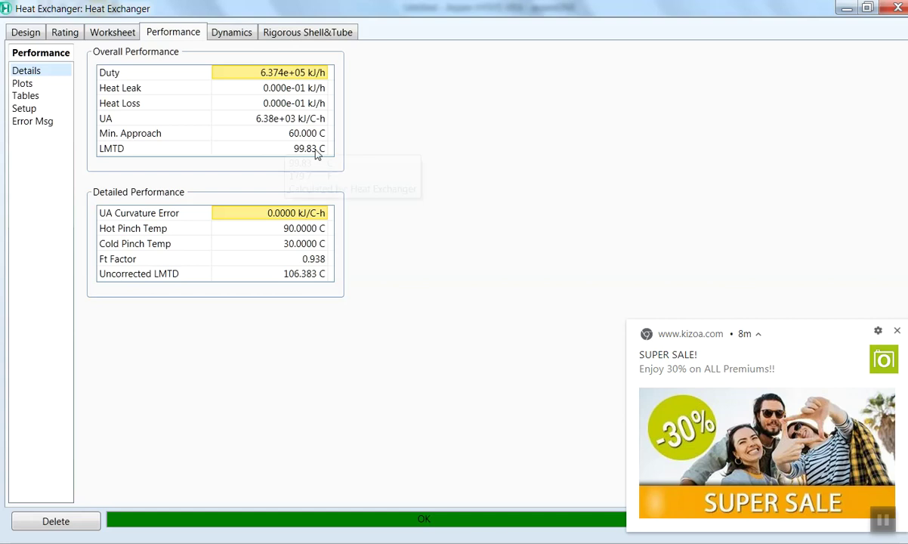
mouse_move(306, 159)
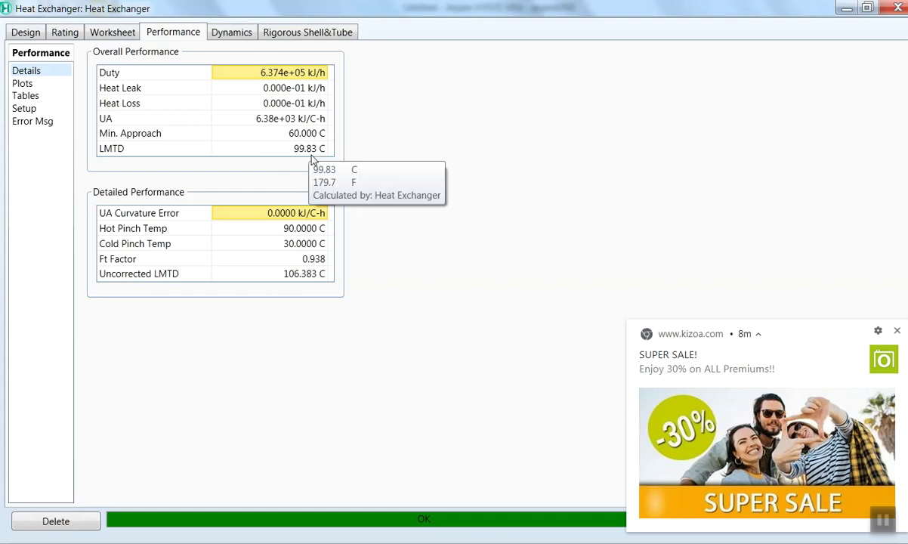
mouse_move(318, 273)
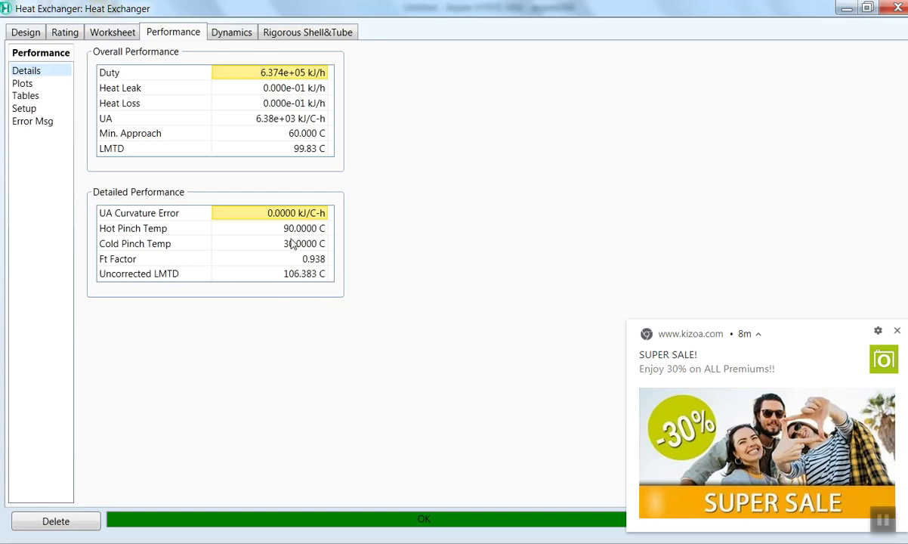
mouse_move(300, 244)
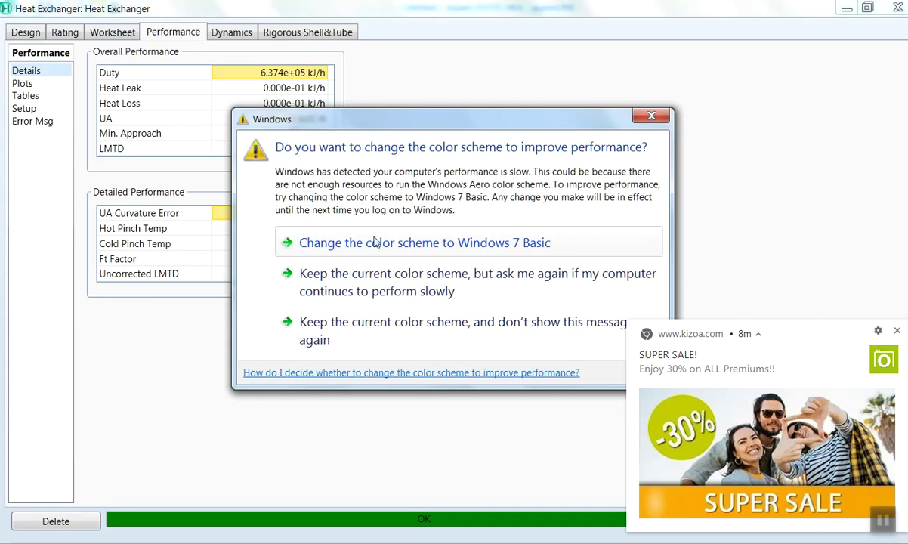
left_click(660, 122)
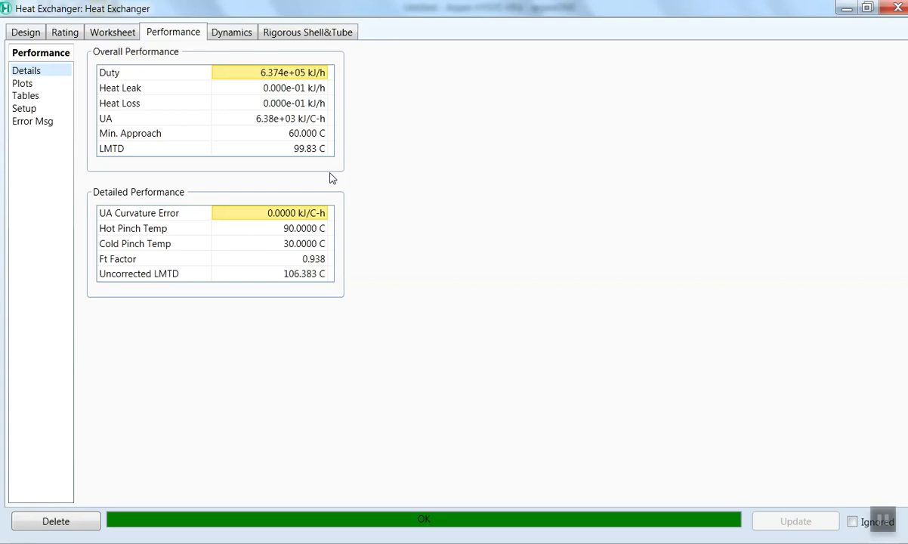
Plot the exchanger's performance with Temperature on the Y axis and Heat Flow on the X axis
left_click(28, 86)
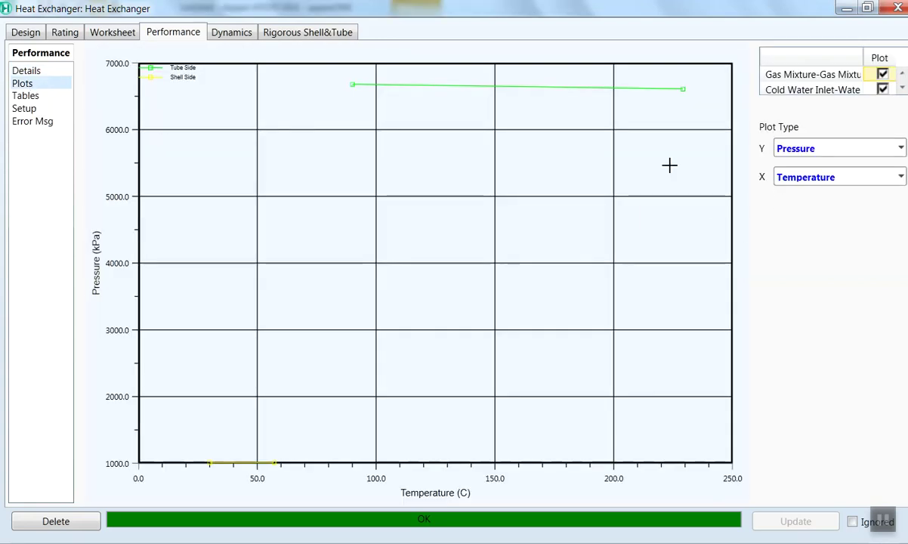
left_click(900, 148)
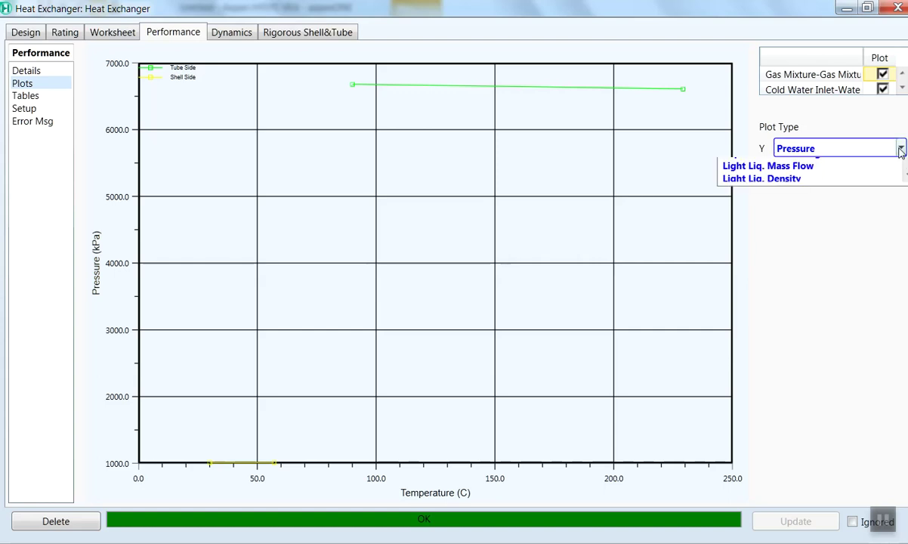
scroll(907, 216, "up", 1)
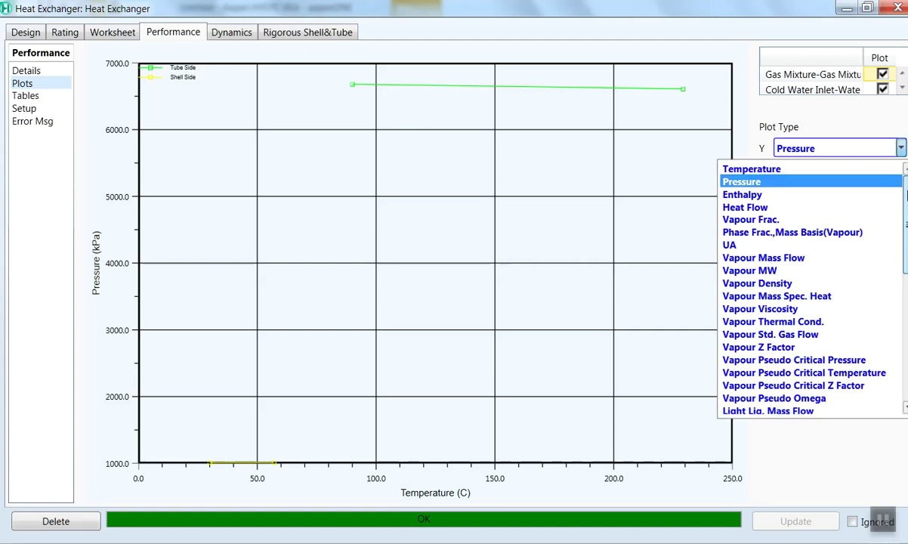
left_click(822, 172)
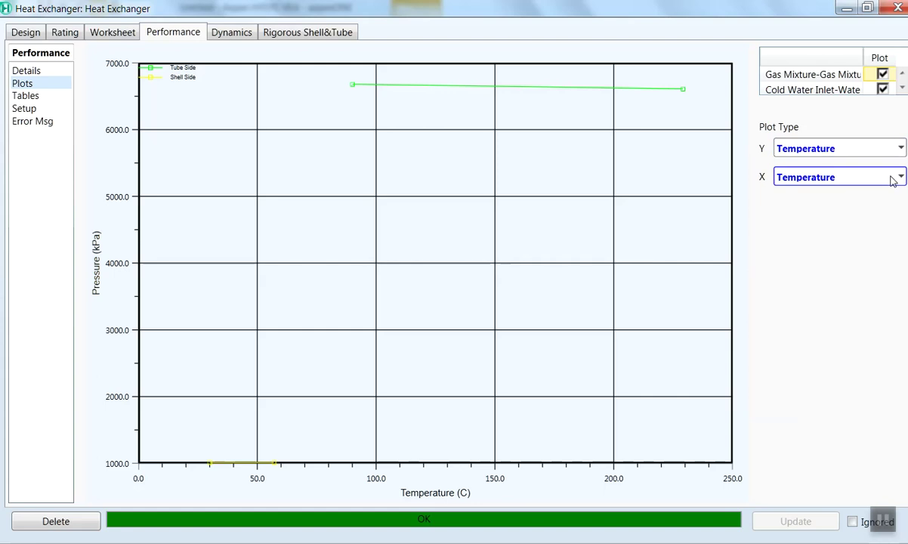
left_click(899, 176)
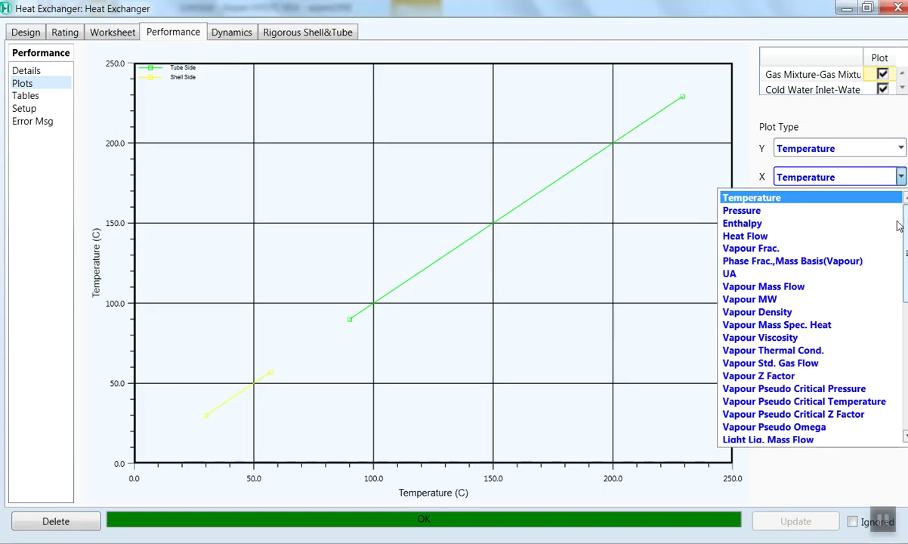
left_click(851, 236)
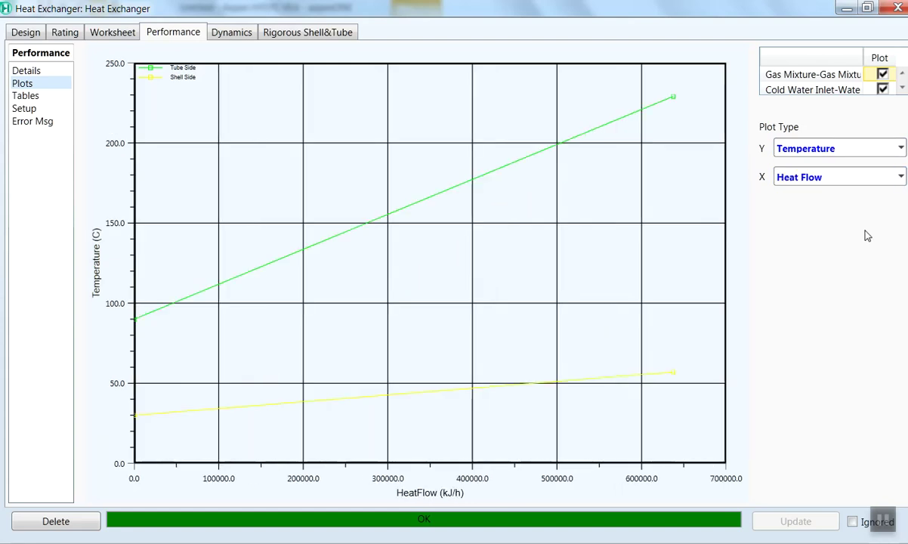
Inspect the tube-side and shell-side curves at the zero heat flow end of the temperature plot
left_click_drag(633, 325, 140, 312)
left_click(131, 313)
left_click_drag(134, 347, 135, 413)
left_click(136, 317)
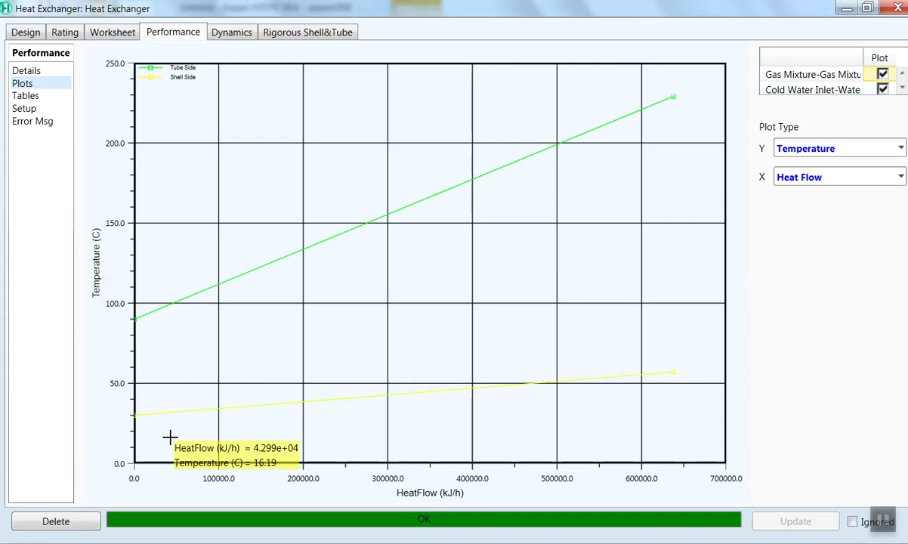
Review the exchanger's dynamic model parameters, design parameters and stream connections, and return to the main flowsheet
left_click(238, 33)
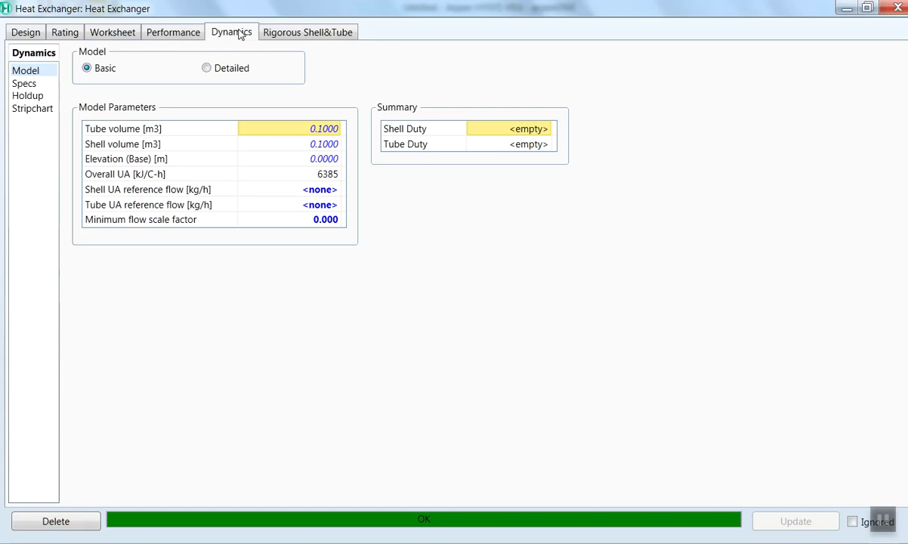
left_click(175, 34)
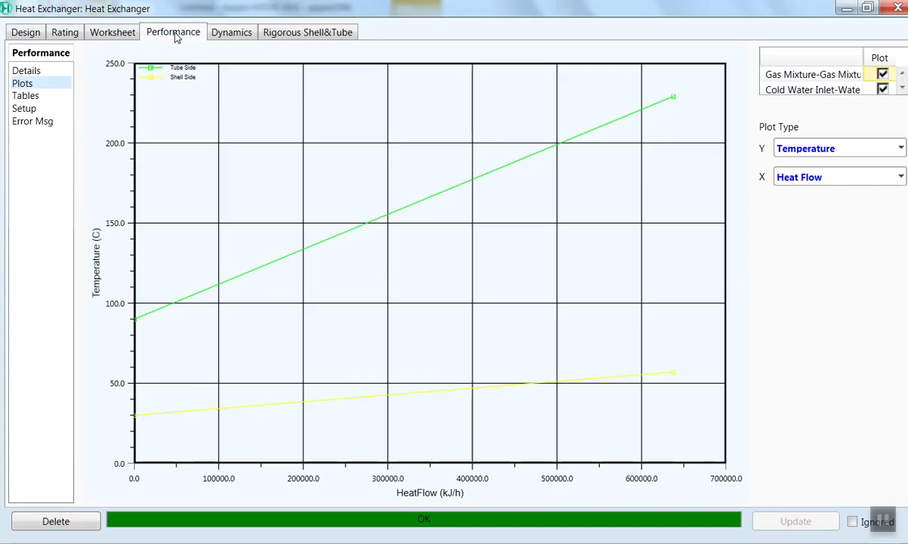
left_click(25, 33)
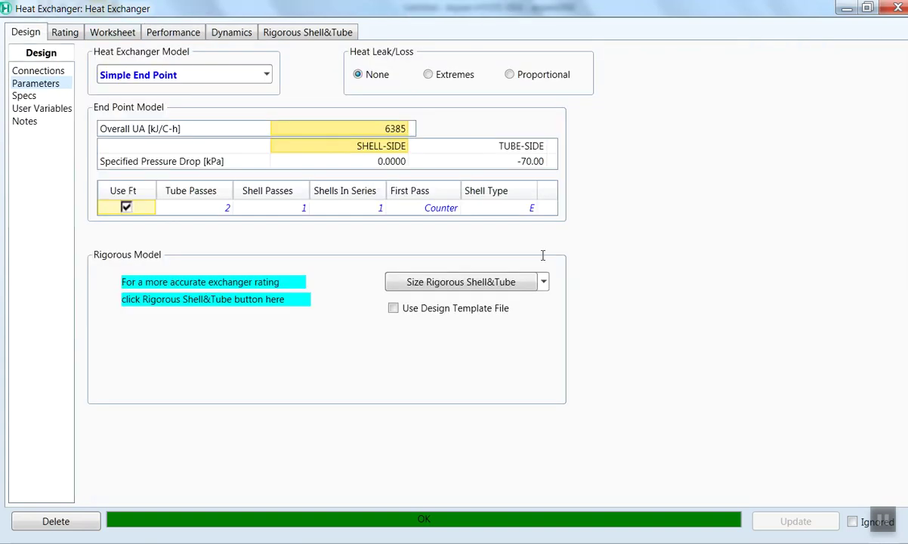
left_click(52, 71)
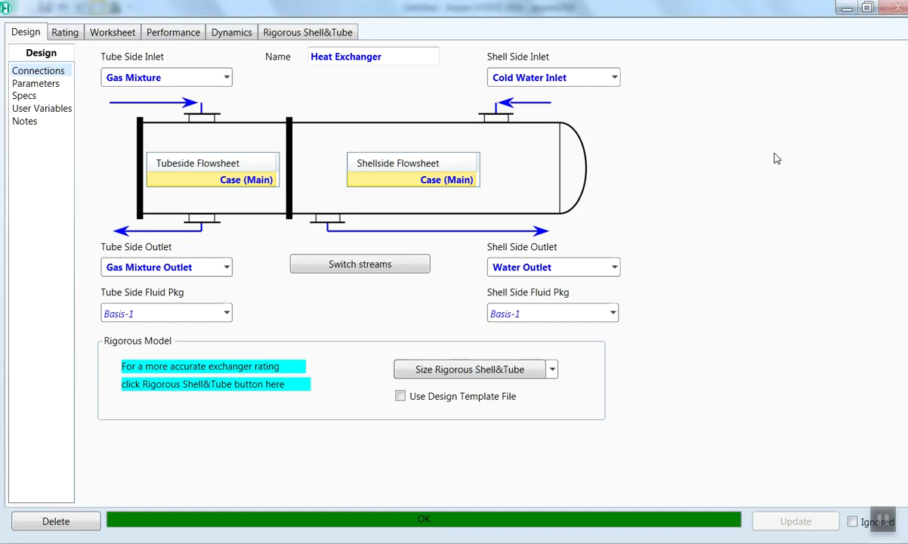
left_click(898, 8)
left_click(746, 214)
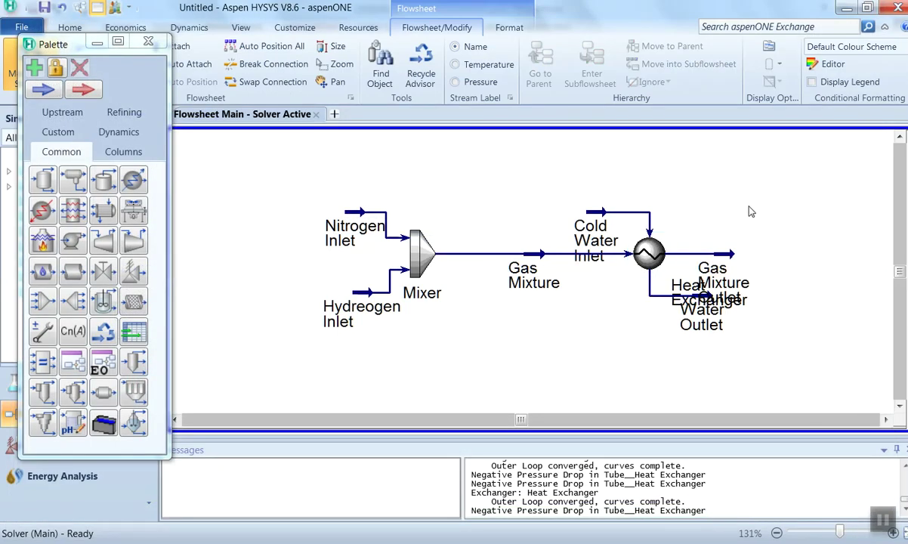
Add a Material Streams workbook table below the equipment on the main flowsheet
scroll(752, 210, "down", 3)
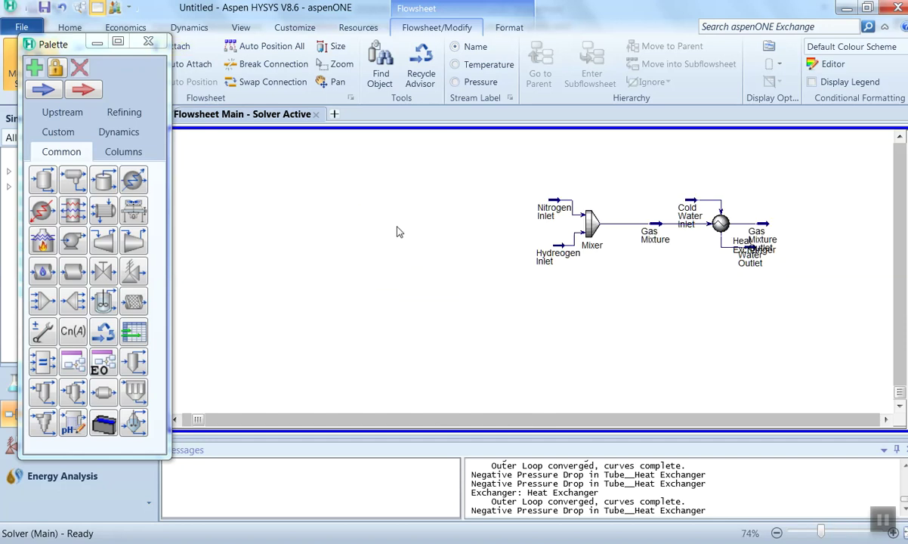
right_click(317, 195)
left_click(386, 533)
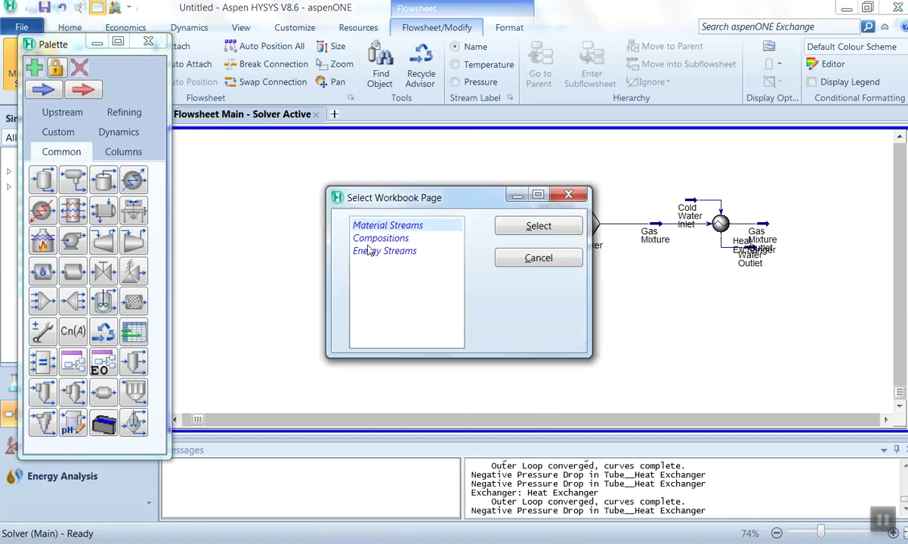
left_click(522, 226)
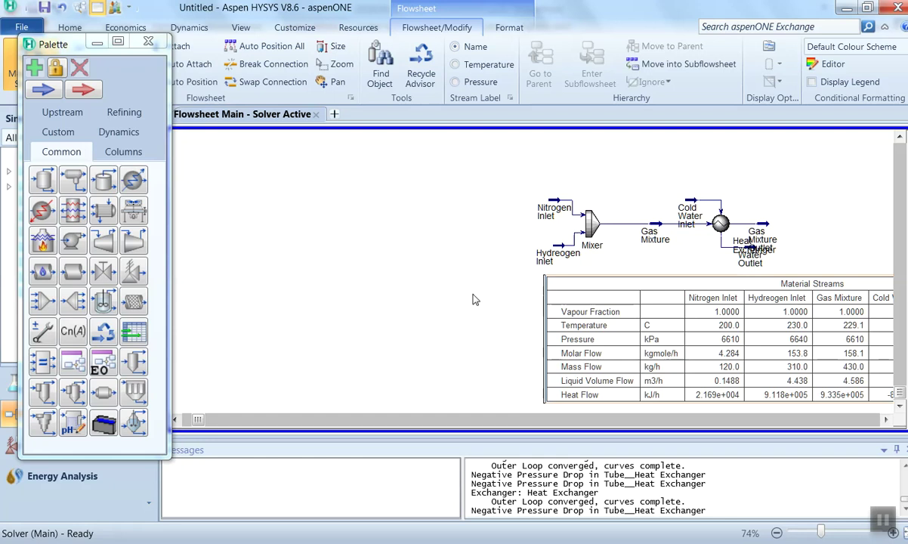
Add a Compositions workbook table to the flowsheet and place it above the equipment
right_click(216, 183)
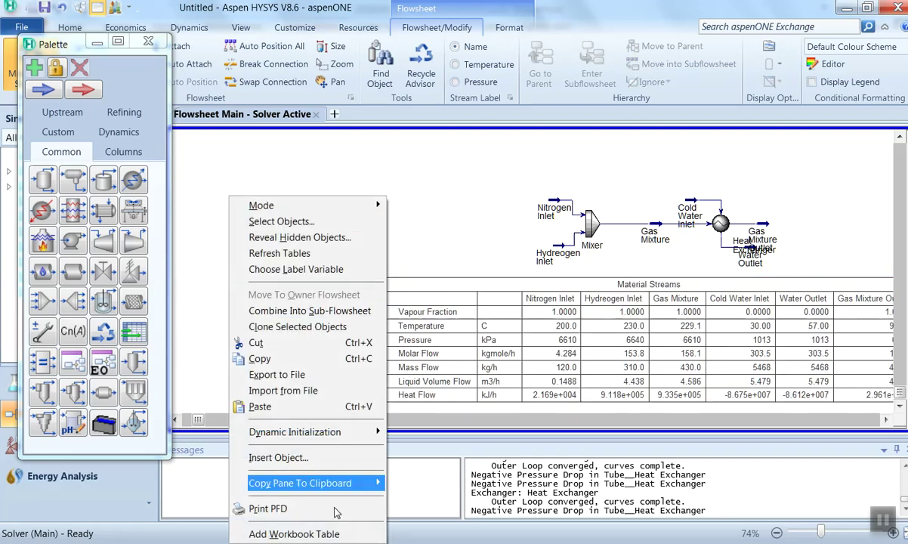
left_click(491, 200)
left_click(387, 235)
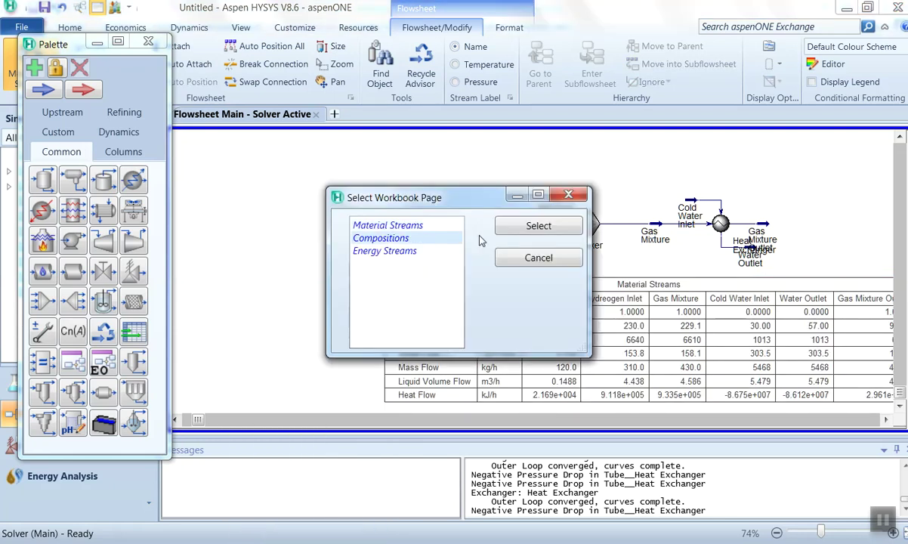
left_click(516, 226)
left_click_drag(620, 305, 428, 158)
Add an Energy Streams workbook table to the flowsheet
right_click(248, 196)
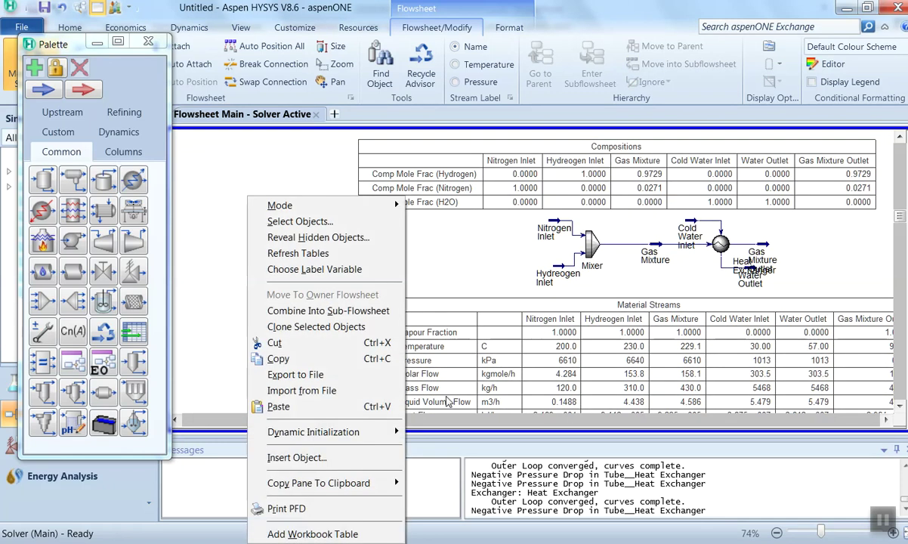
left_click(331, 534)
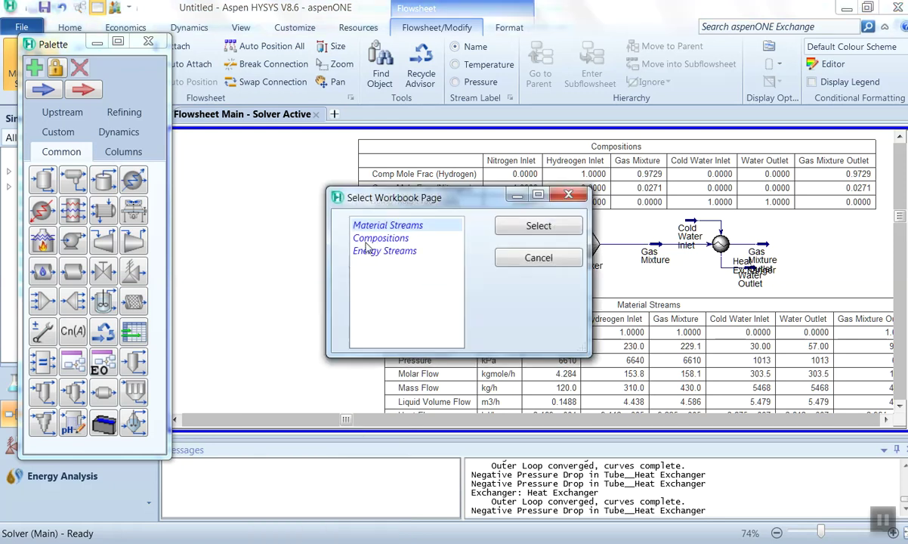
left_click(382, 251)
left_click(538, 226)
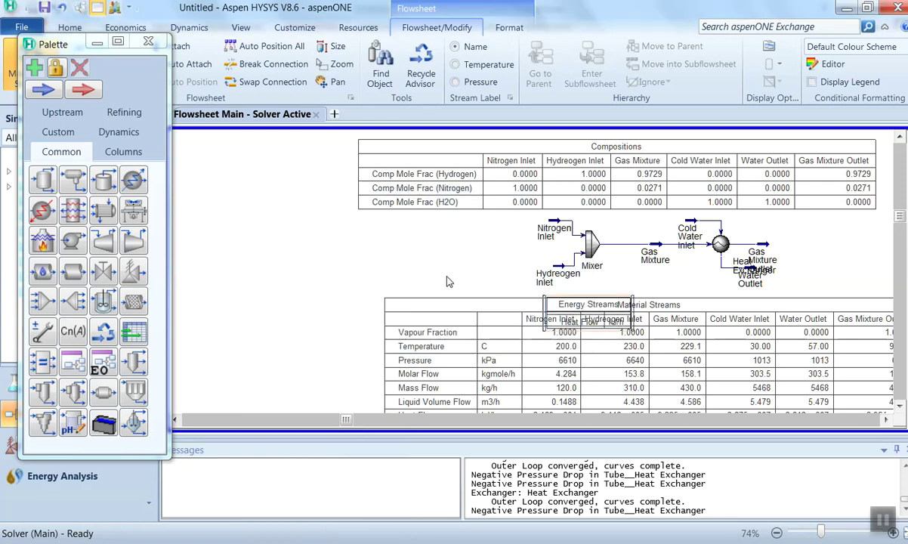
Remove the Energy Streams table from the main flowsheet and open the Plant View
left_click(369, 264)
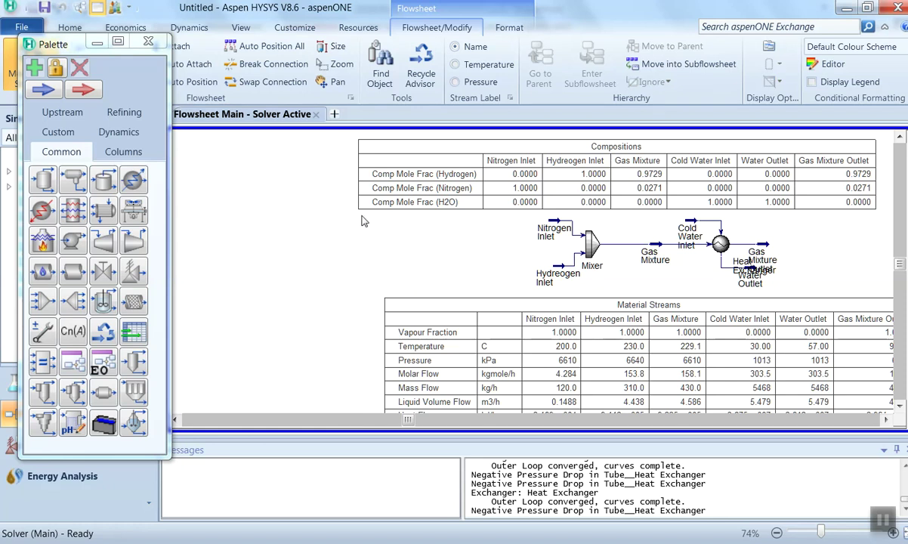
left_click(239, 30)
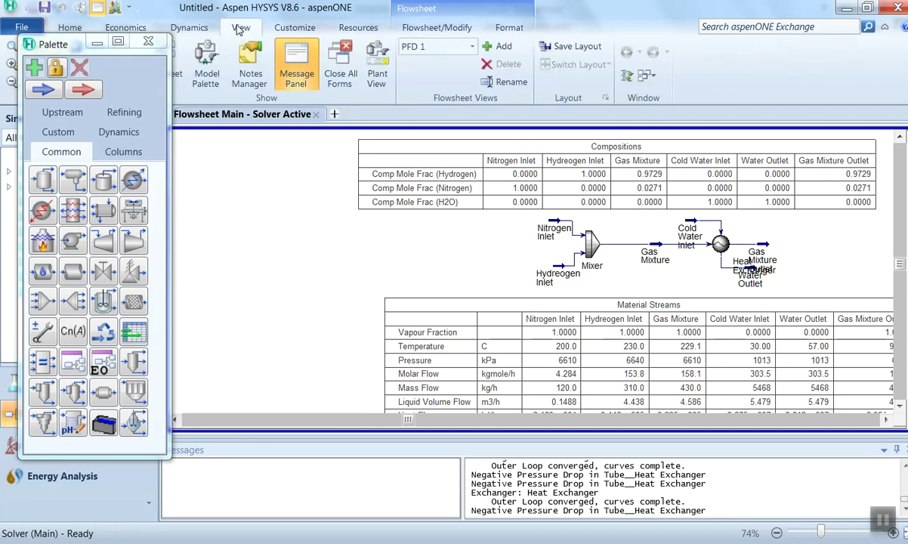
left_click(381, 70)
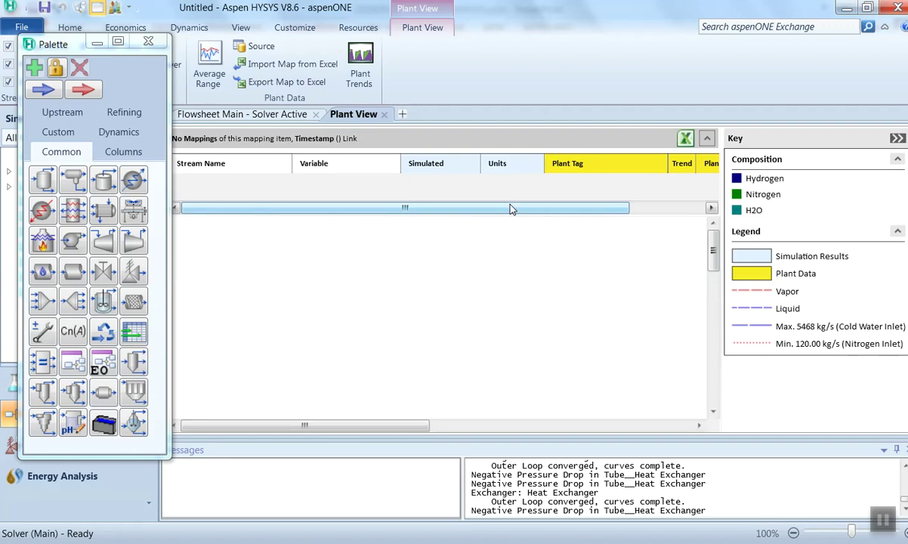
Move the palette aside and examine the mixer, heat exchanger and connecting streams in the Plant View, comparing it with the main flowsheet
left_click_drag(71, 44, 2, 24)
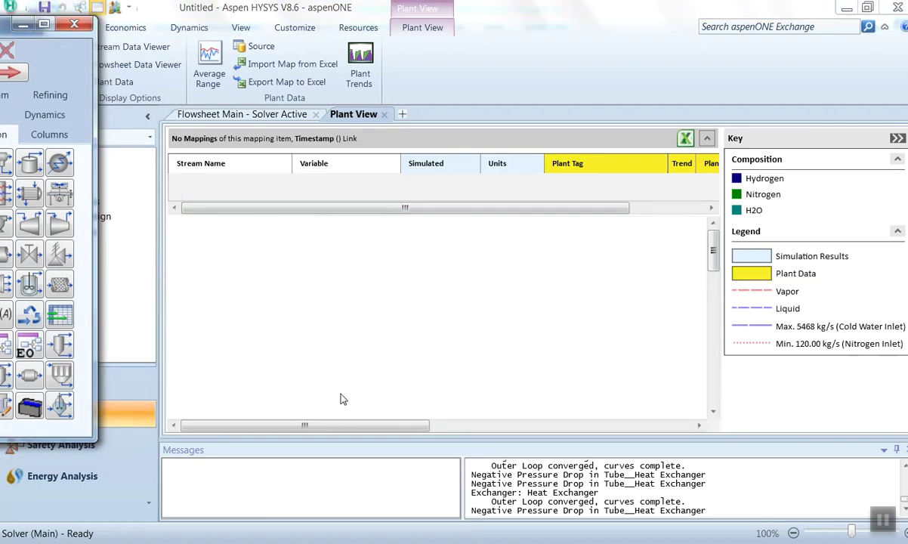
left_click_drag(365, 426, 455, 425)
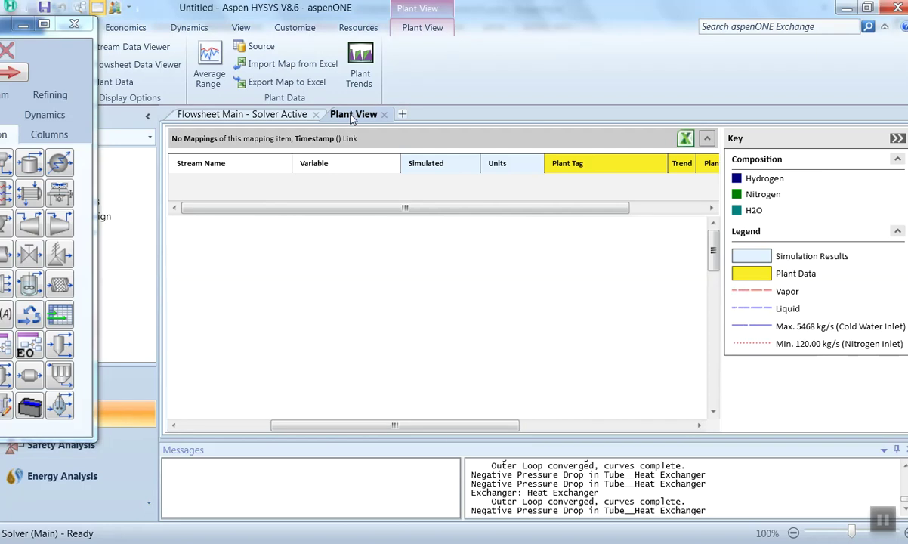
left_click(272, 114)
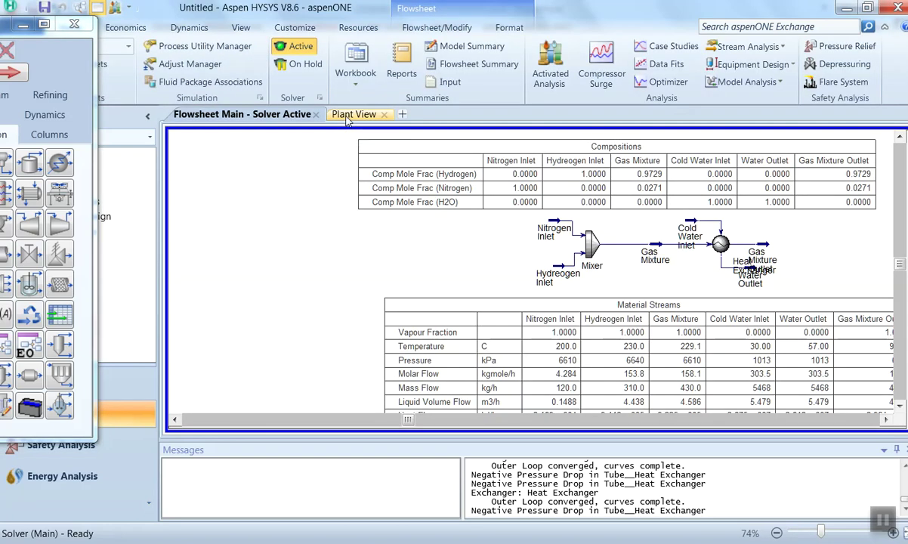
left_click(351, 115)
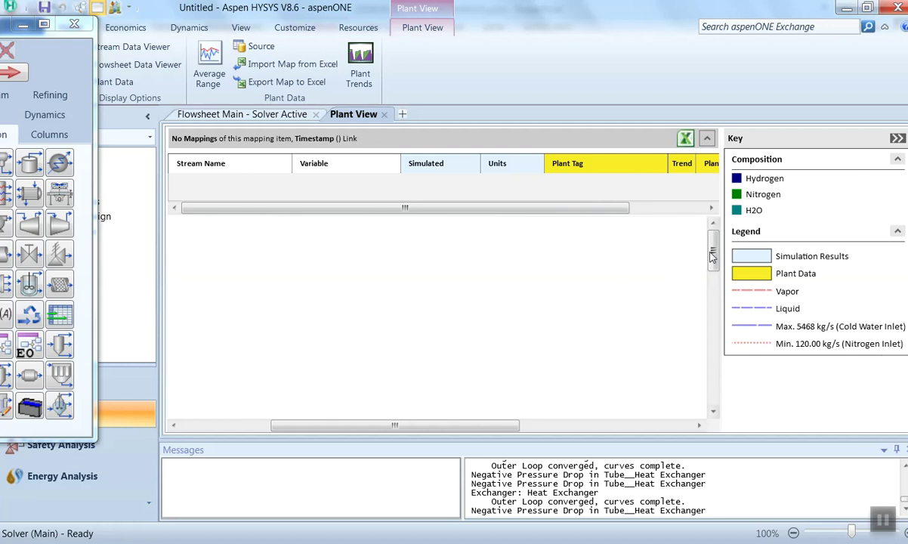
left_click_drag(713, 257, 664, 281)
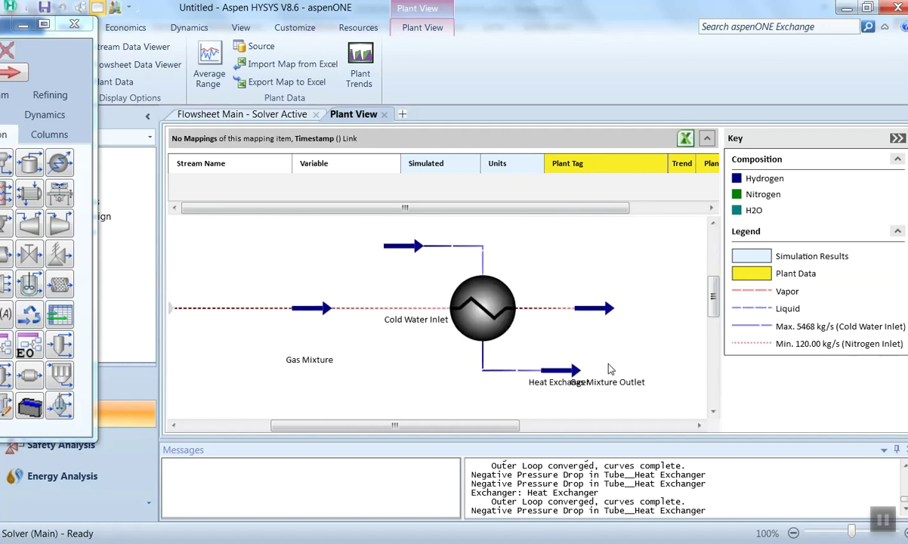
scroll(593, 356, "up", 3)
left_click_drag(714, 332, 714, 302)
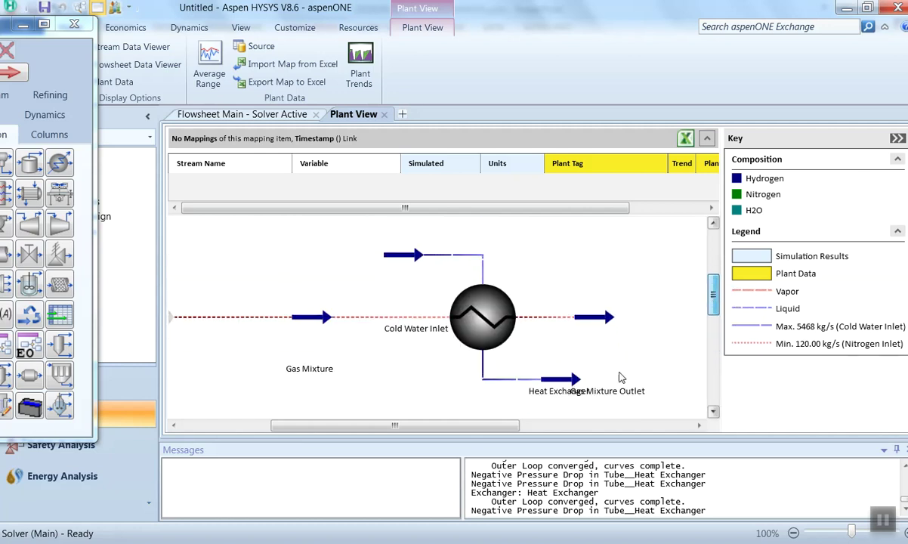
left_click_drag(507, 426, 442, 428)
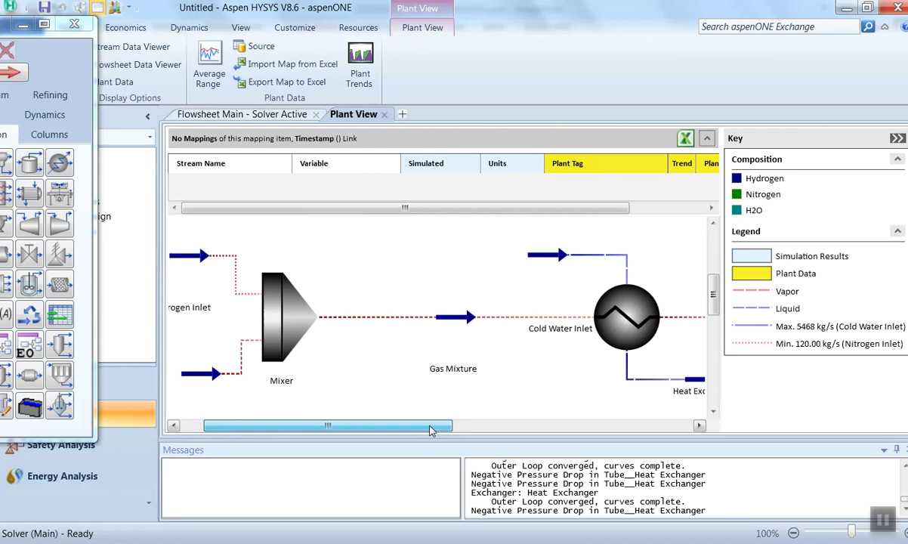
left_click(701, 425)
scroll(642, 378, "up", 1)
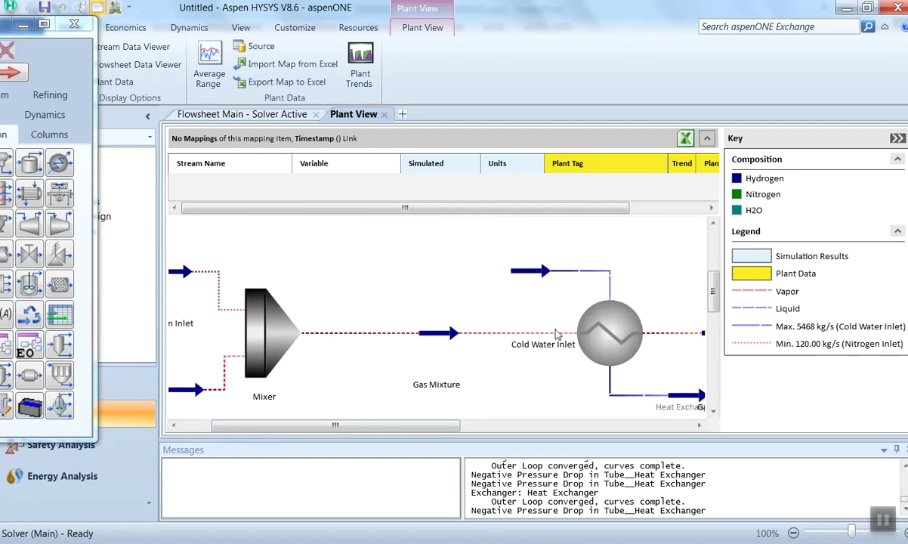
mouse_move(714, 302)
left_mouse_down()
mouse_move(716, 316)
mouse_move(715, 305)
left_mouse_up()
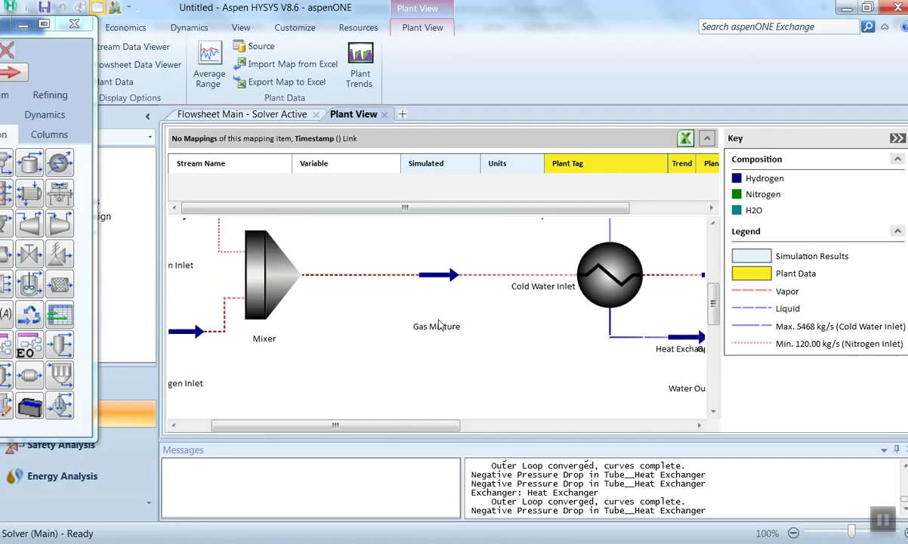